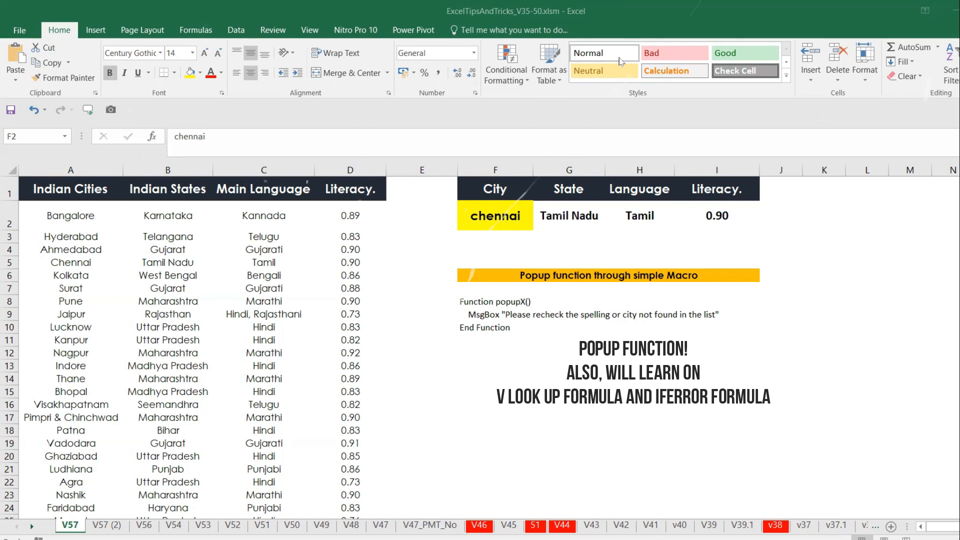
# - Examine the columns of the Indian cities table and the City, State, Language and Literacy lookup cells with their formulas
pyautogui.click(563, 221)
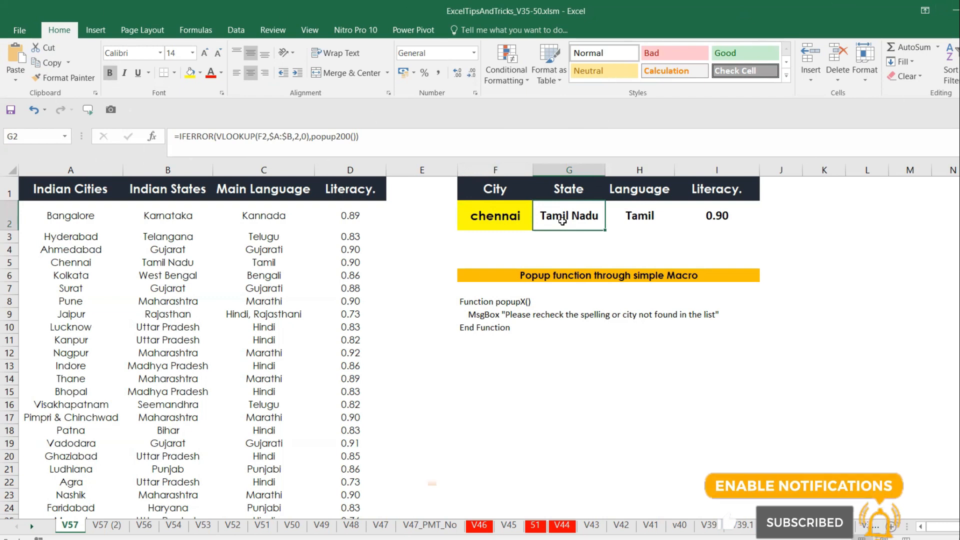
pyautogui.click(487, 221)
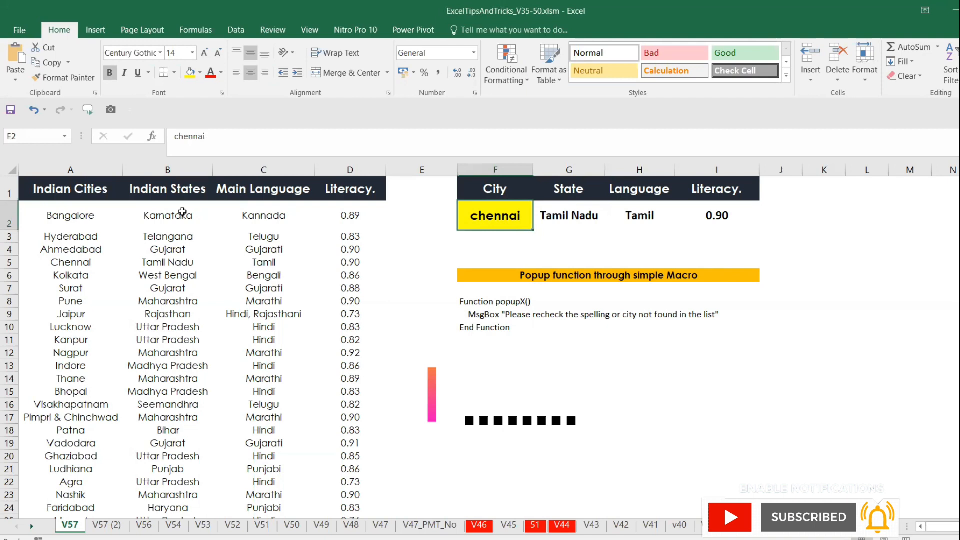
pyautogui.moveTo(72, 172); pyautogui.dragTo(340, 170)
pyautogui.click(119, 191)
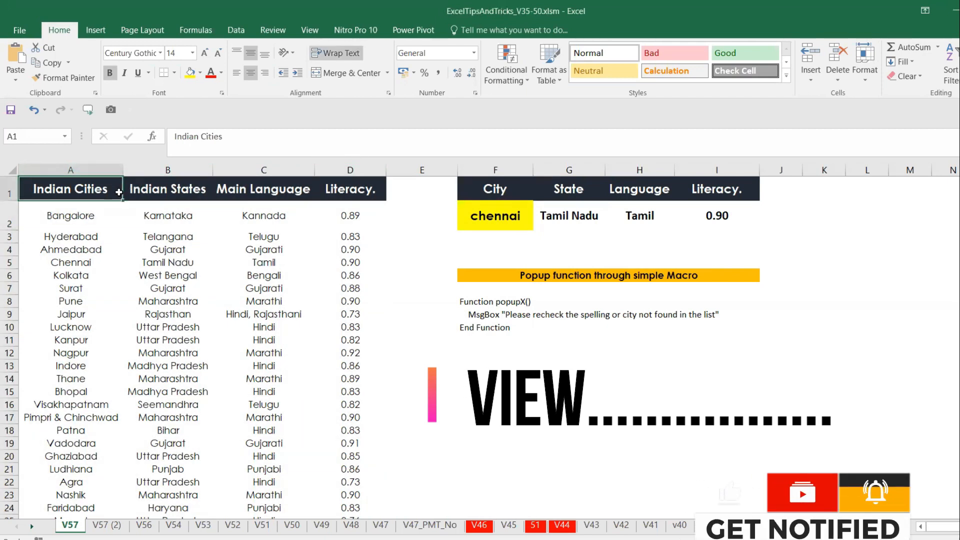
pyautogui.click(164, 191)
pyautogui.click(264, 190)
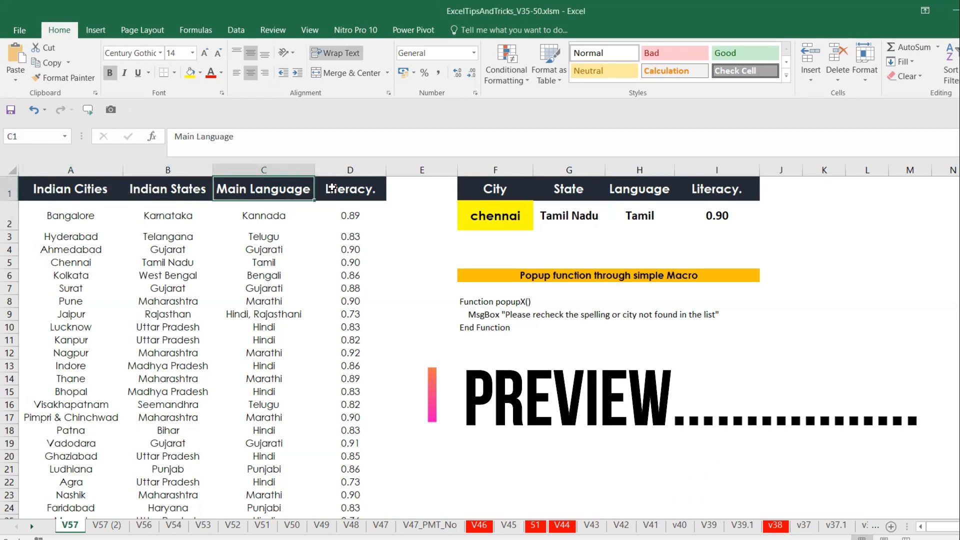
pyautogui.click(350, 190)
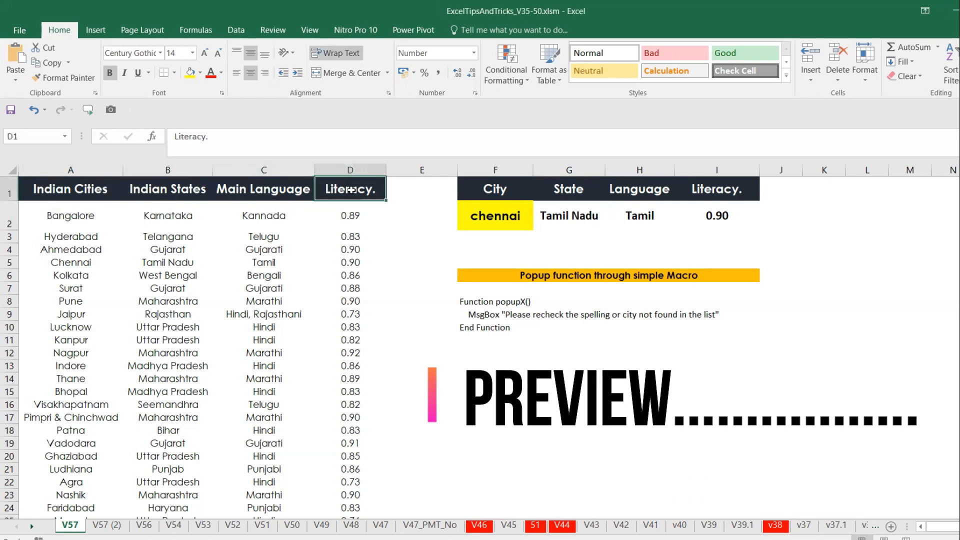
pyautogui.click(494, 189)
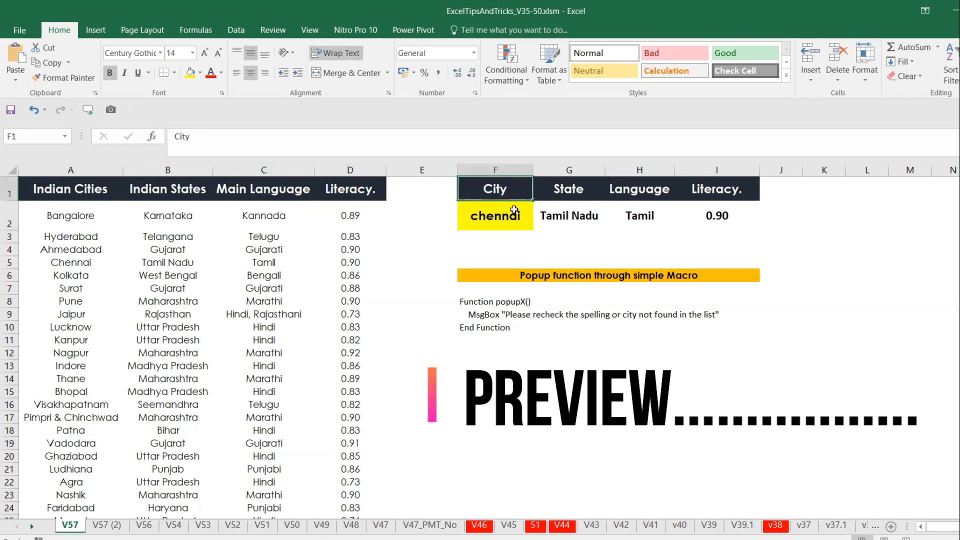
pyautogui.click(511, 210)
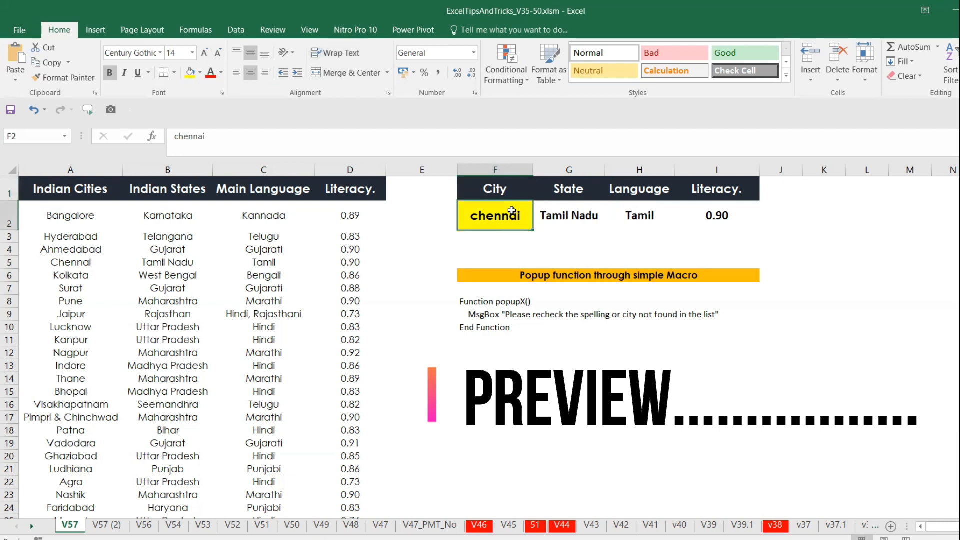
pyautogui.click(572, 209)
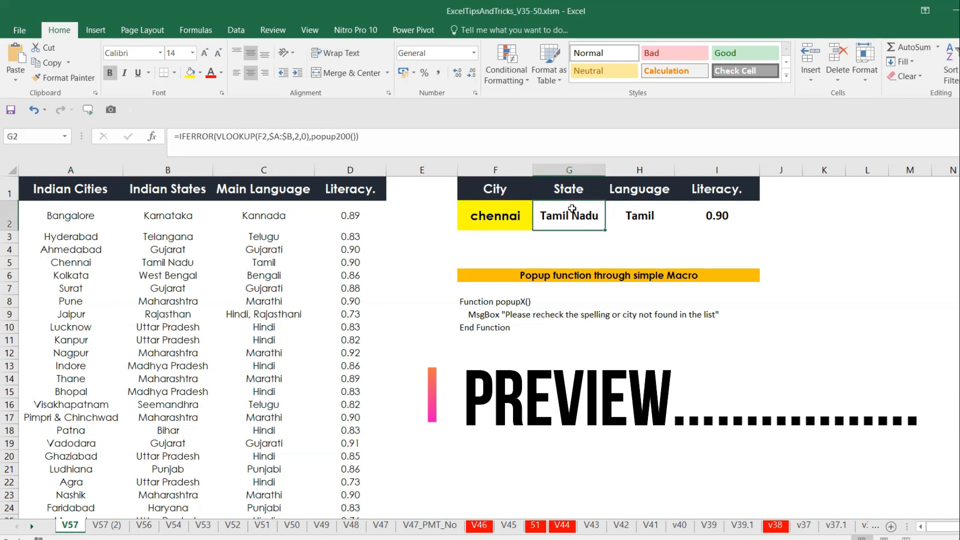
pyautogui.click(622, 211)
pyautogui.press('Right')
# - Test the existing lookup by entering pune as the city in F2, and inspect the State and Language cells
pyautogui.click(518, 221)
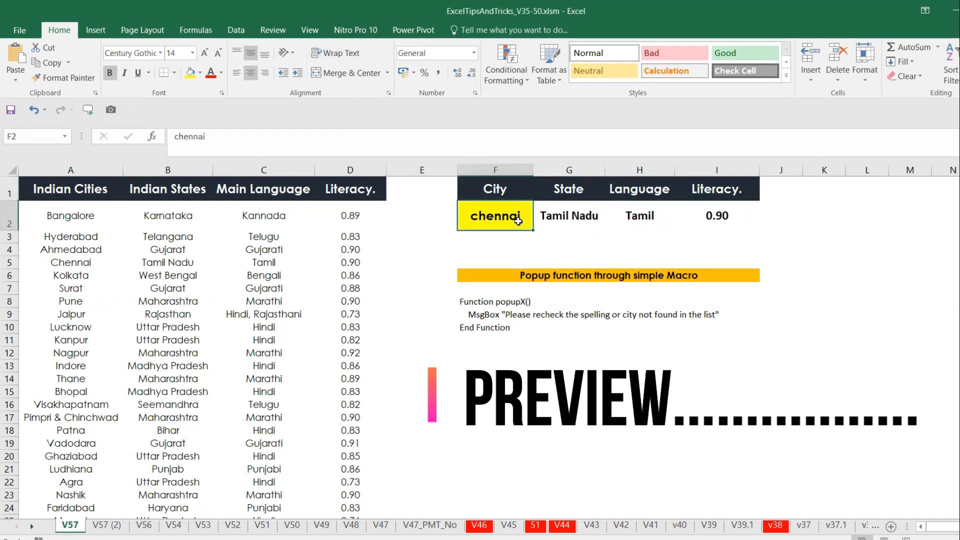
pyautogui.write('[un')
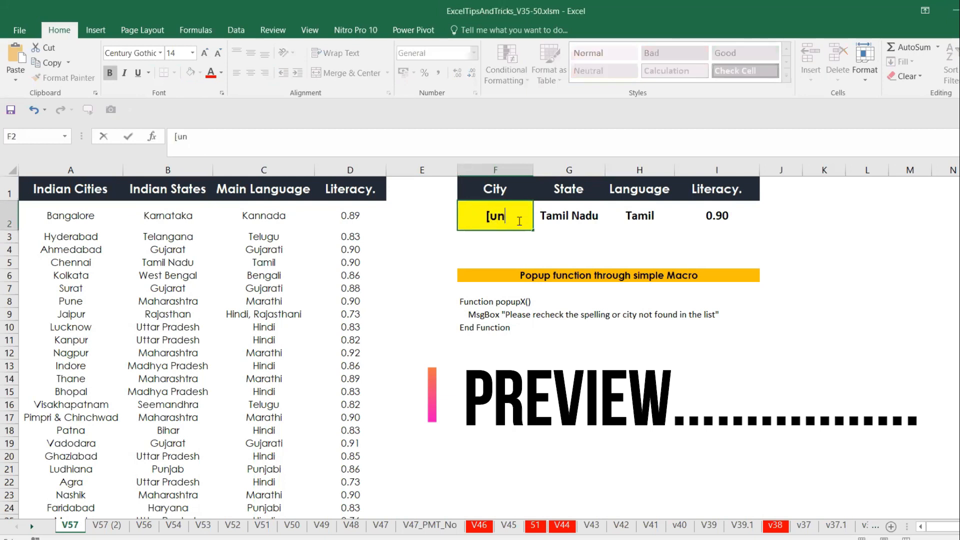
pyautogui.write('be')
pyautogui.press('BackSpace')
pyautogui.press('BackSpace')
pyautogui.write('ne')
pyautogui.press('Return')
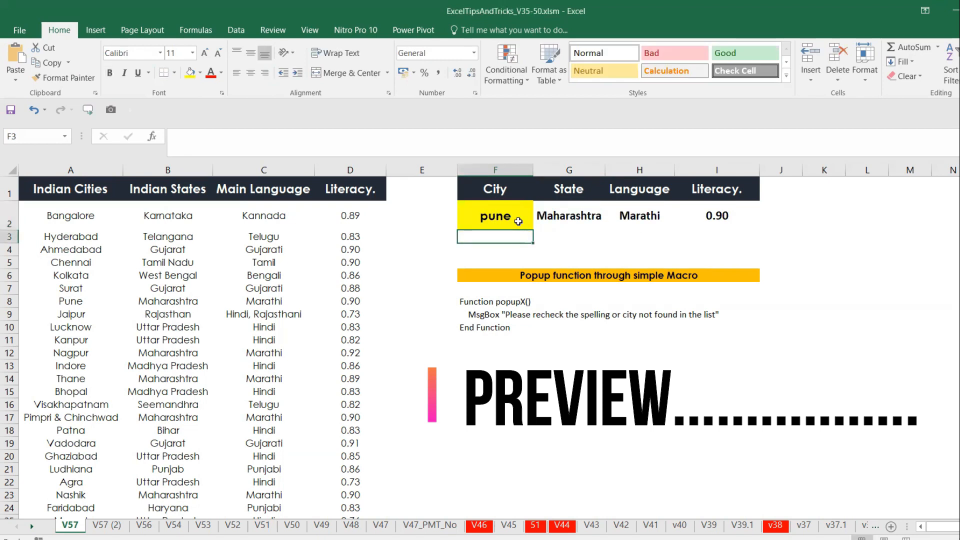
pyautogui.click(570, 218)
pyautogui.click(633, 216)
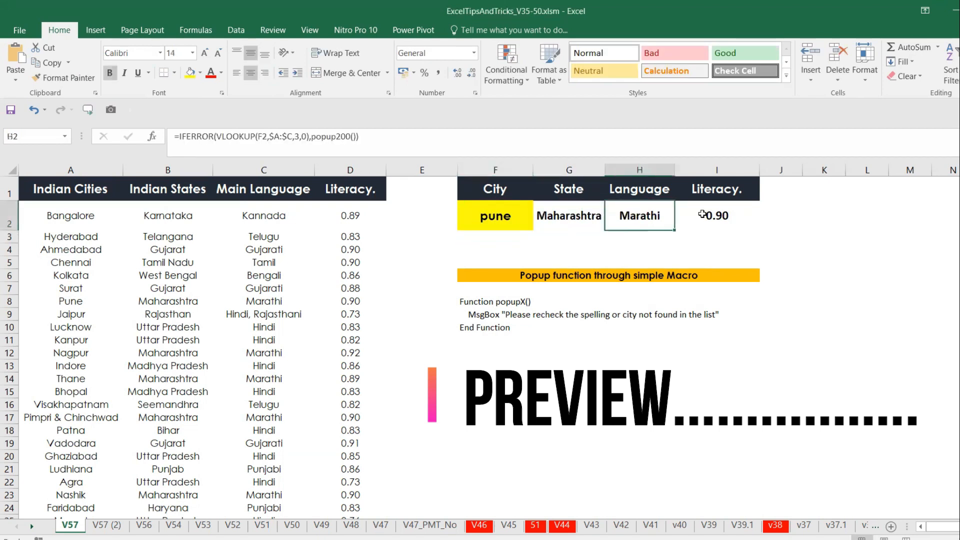
# - Test the lookup with Bangalore as the city in F2, and inspect the State cell
pyautogui.click(517, 218)
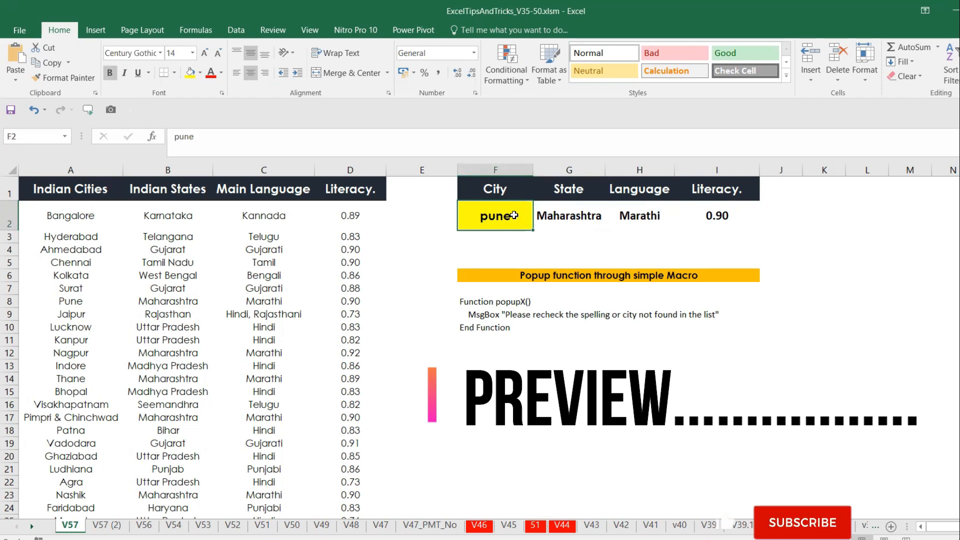
pyautogui.write('Ban')
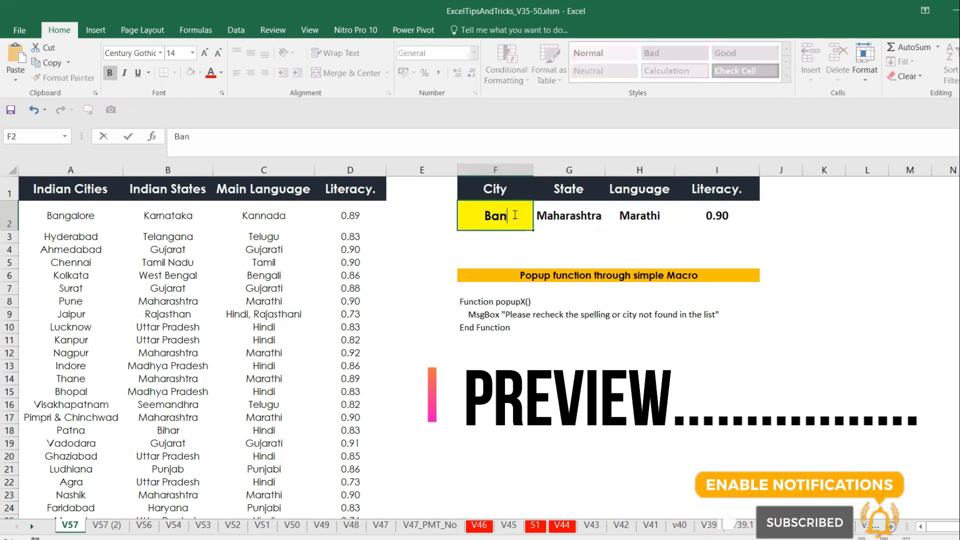
pyautogui.write('galore')
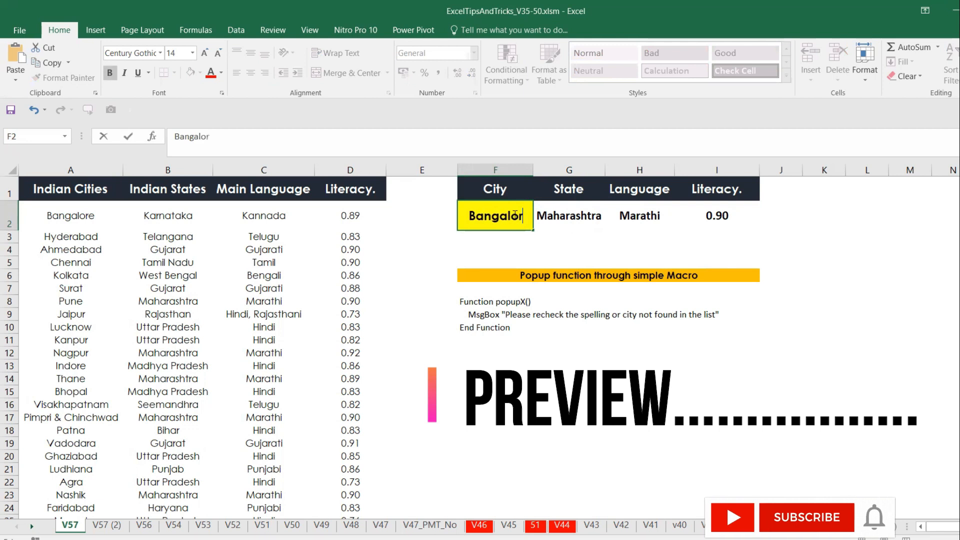
pyautogui.press('Return')
pyautogui.click(566, 218)
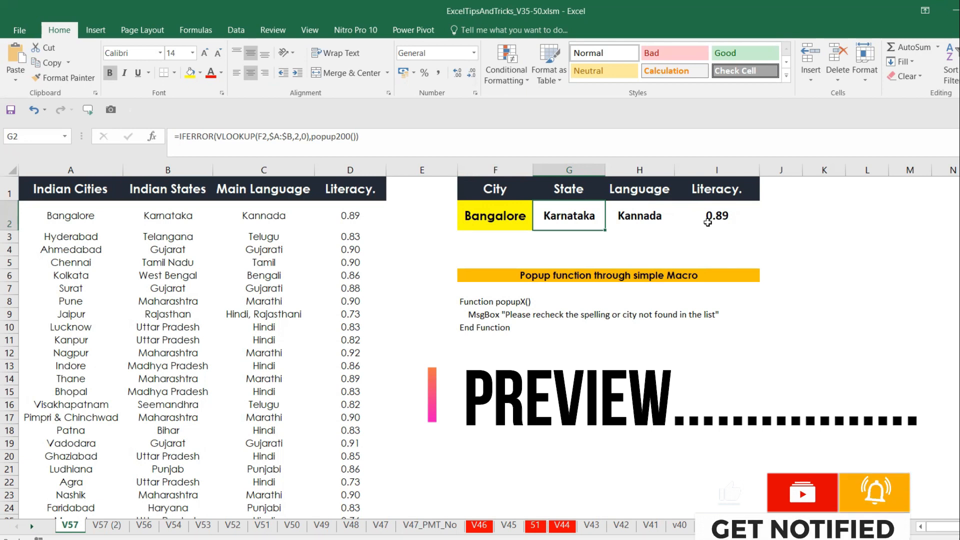
# - Enter the unlisted city abc in F2 and inspect the State formula's response
pyautogui.click(521, 227)
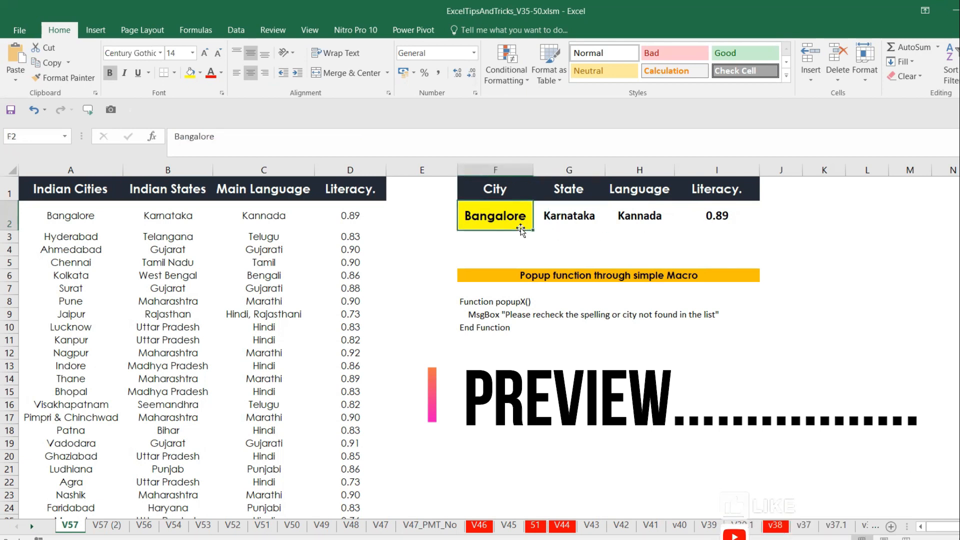
pyautogui.write('a')
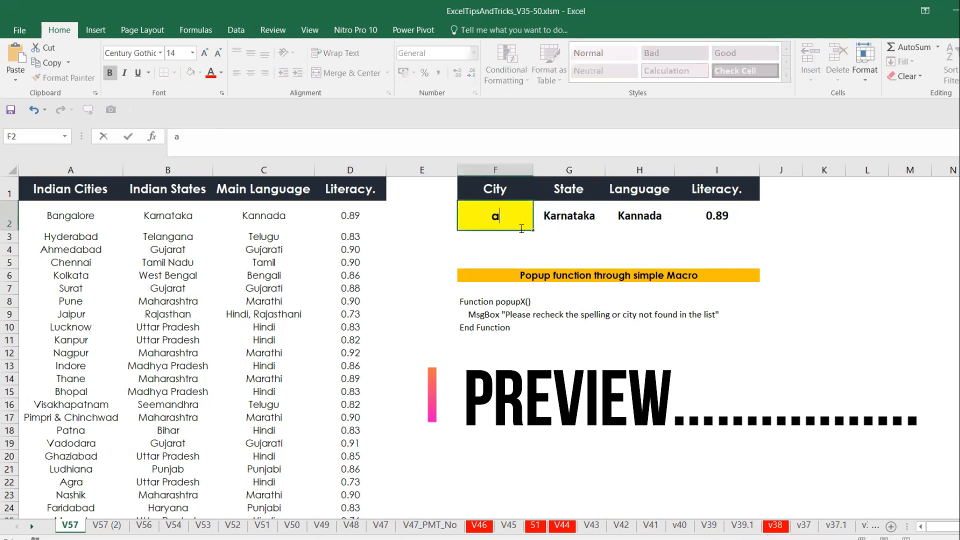
pyautogui.press('Return')
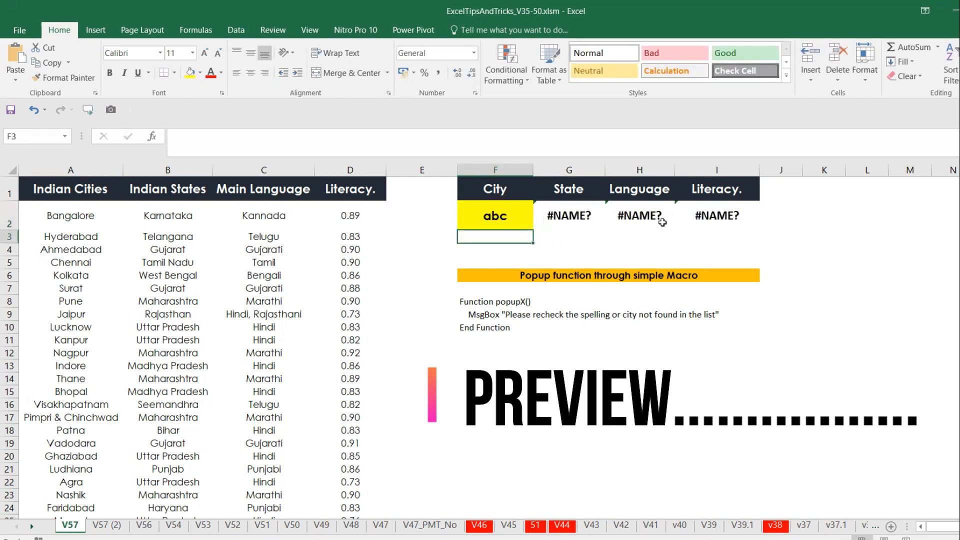
pyautogui.click(582, 215)
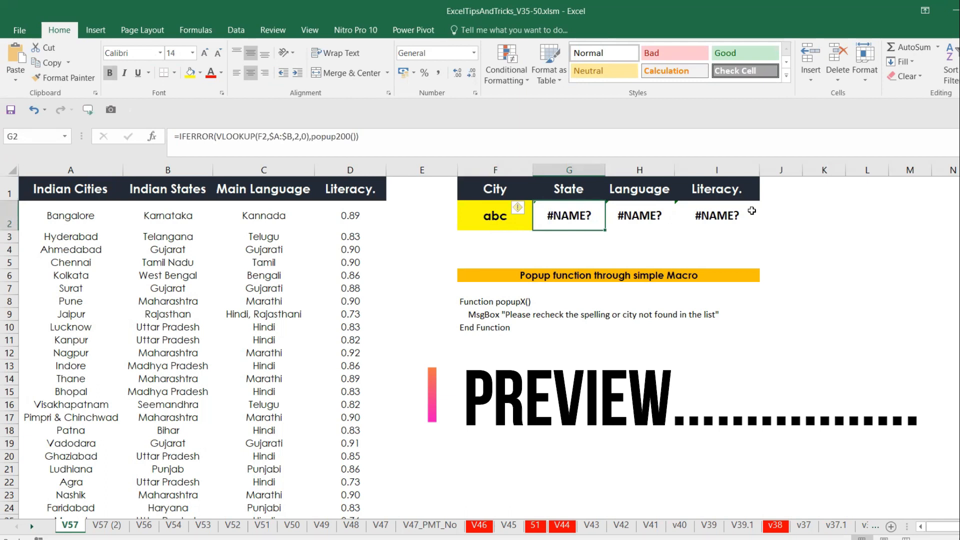
# - Clear the State, Language and Literacy formulas in G2:I2 and the city entry in F2
pyautogui.moveTo(567, 218); pyautogui.dragTo(712, 217)
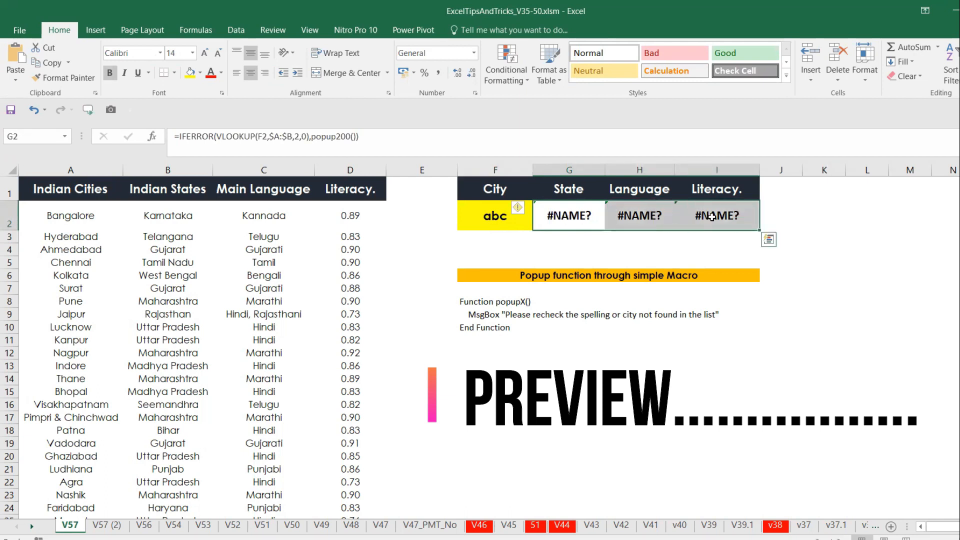
pyautogui.press('Delete')
pyautogui.click(497, 224)
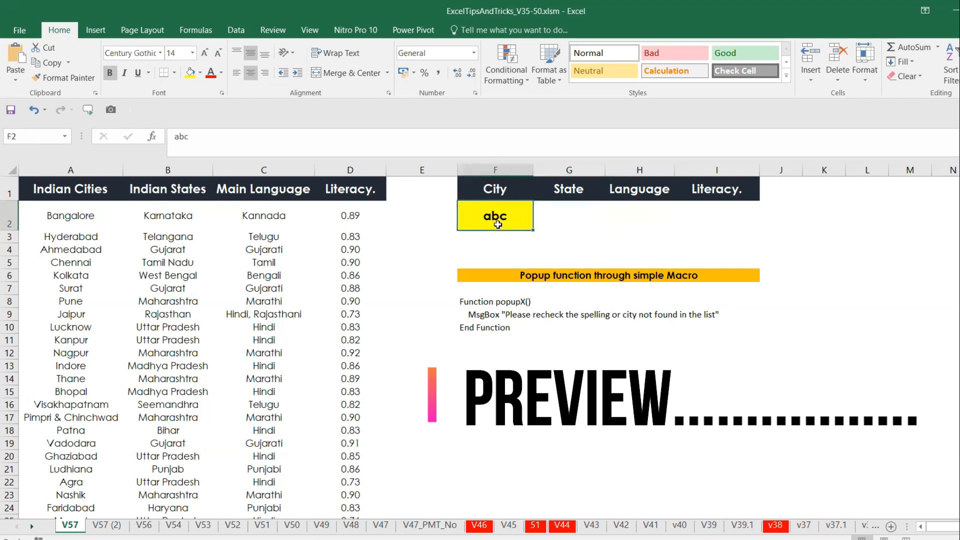
# - Enter the formula =VLOOKUP(F2,$A:$B,2,0) in State cell G2 to look up the city's state with an exact match
pyautogui.click(568, 214)
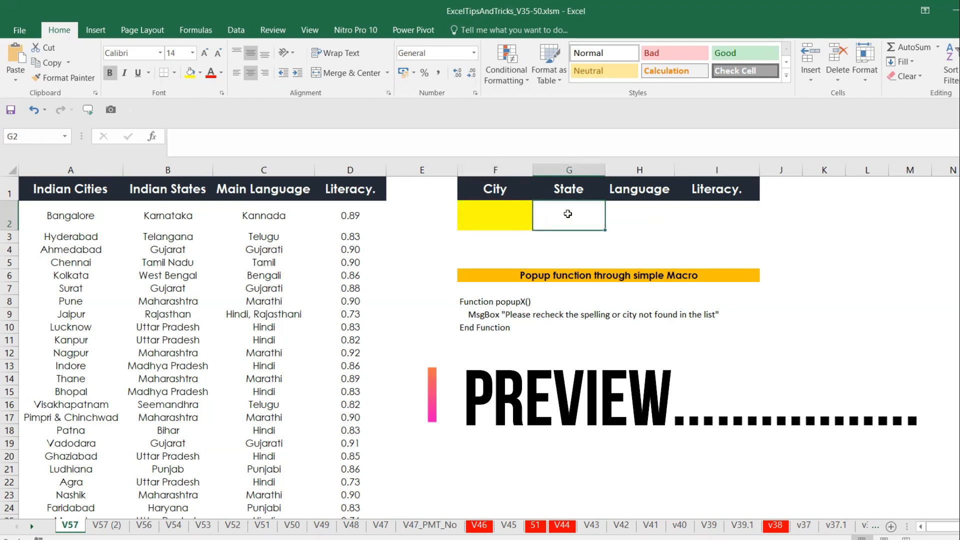
pyautogui.write('=vlo')
pyautogui.press('Tab')
pyautogui.click(515, 218)
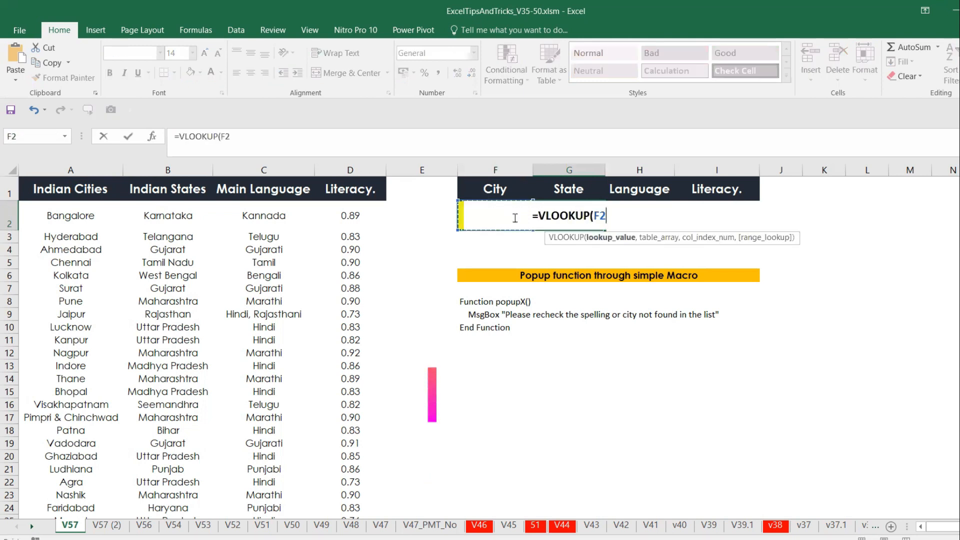
pyautogui.write(',')
pyautogui.moveTo(92, 170); pyautogui.dragTo(181, 165)
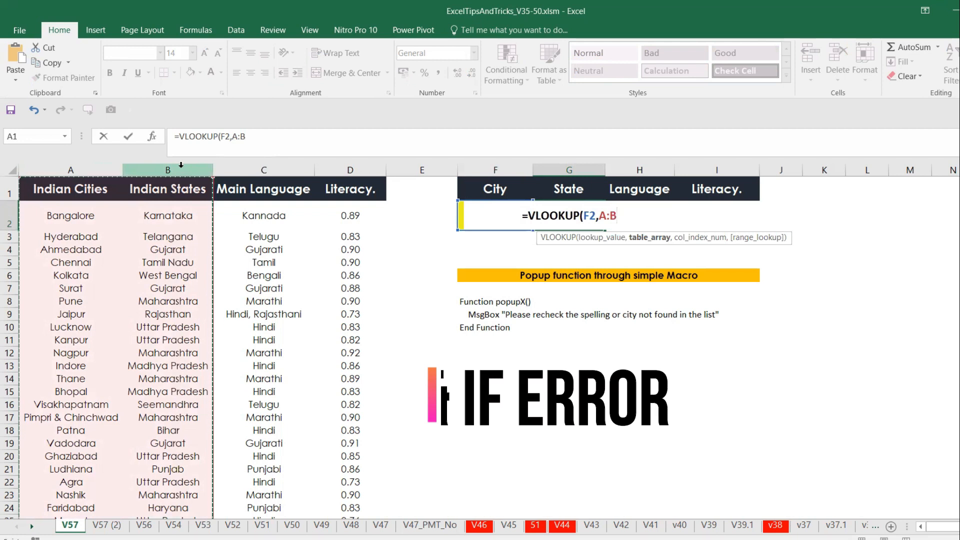
pyautogui.press('F4')
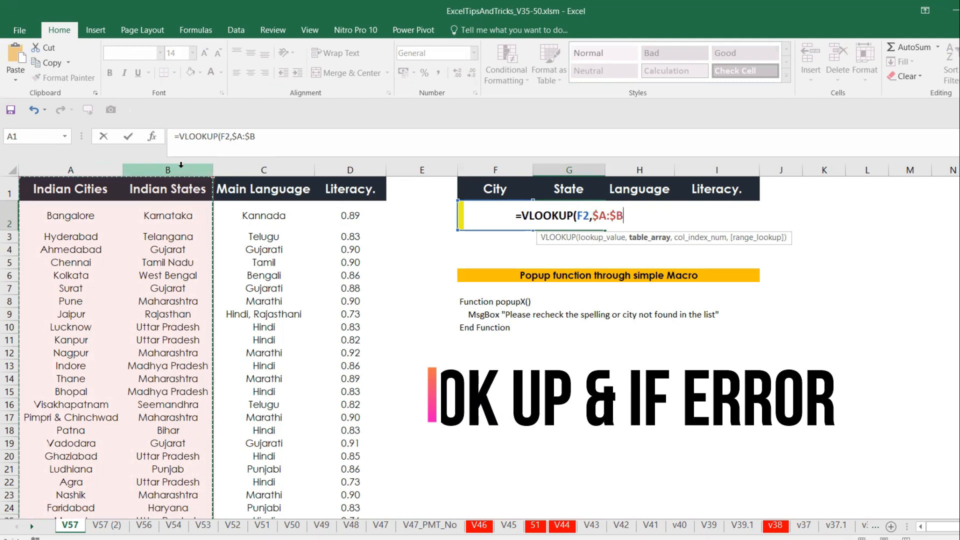
pyautogui.write(',2,')
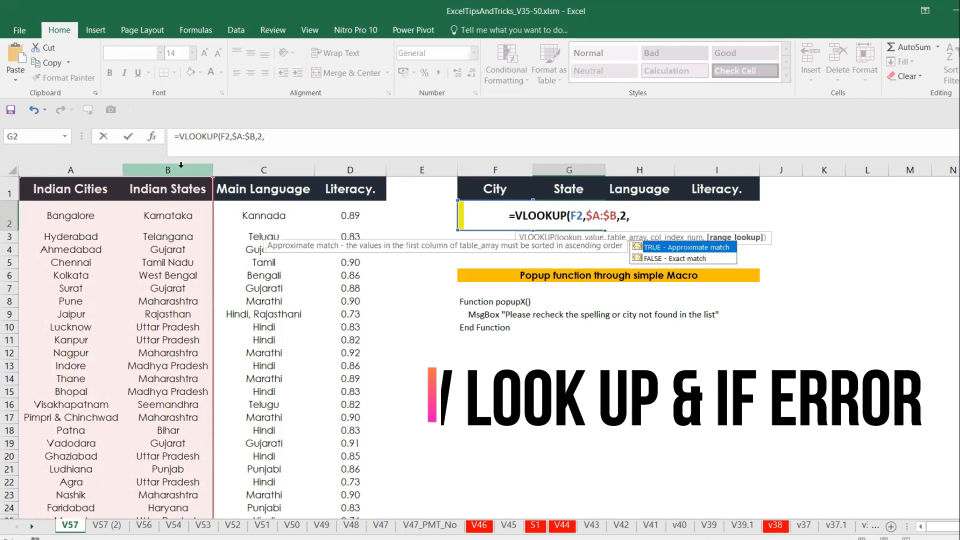
pyautogui.write('0)')
pyautogui.press('Return')
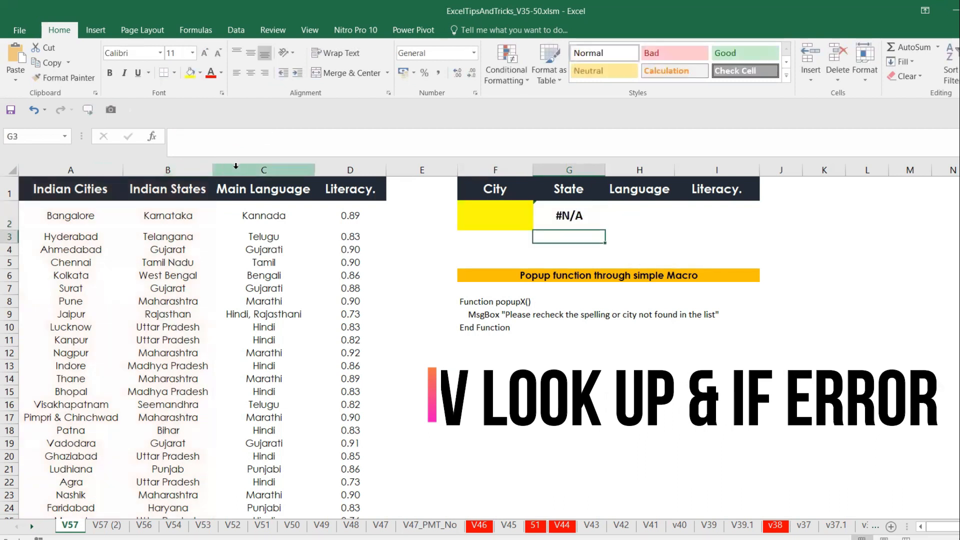
pyautogui.click(557, 215)
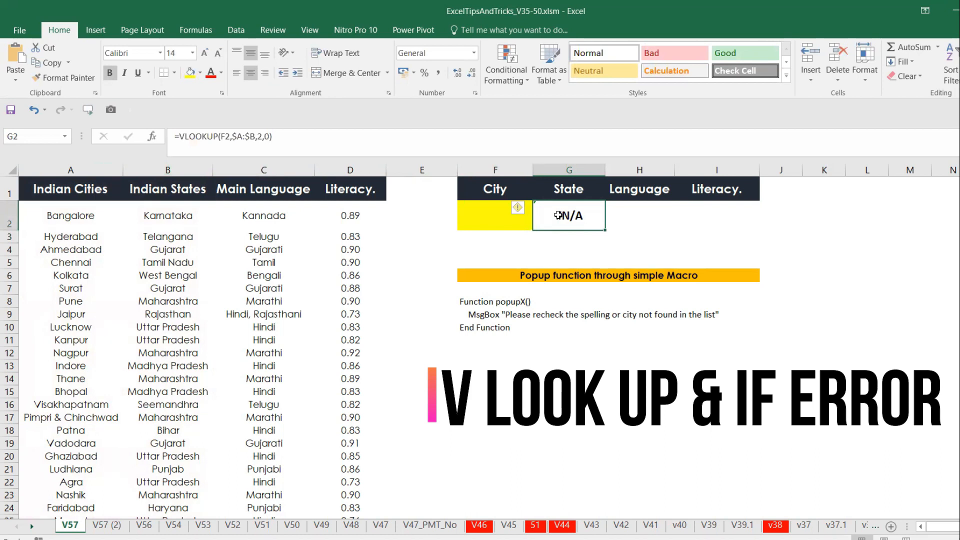
# - Test the State lookup with chennai as the city in F2, and clear the city cell again
pyautogui.click(490, 216)
pyautogui.write('chennai')
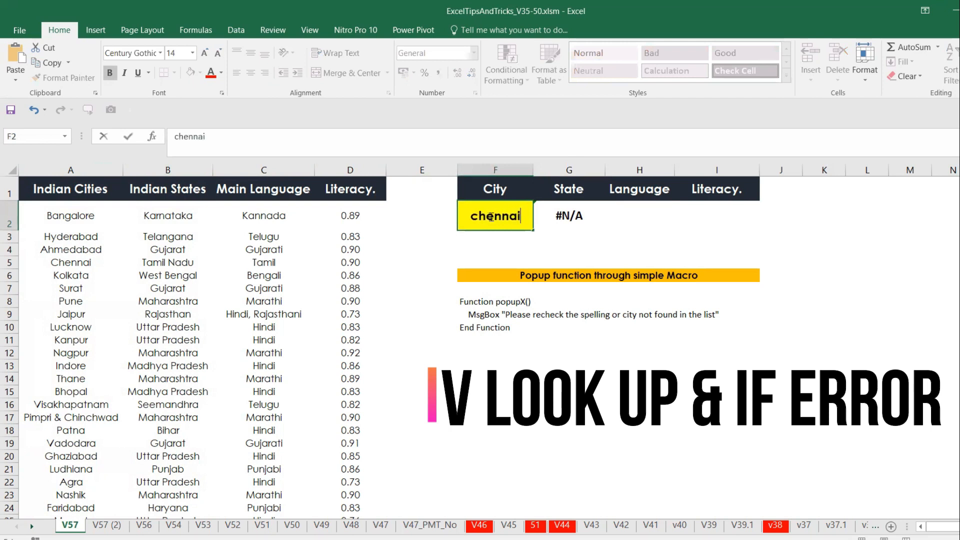
pyautogui.press('Return')
pyautogui.click(555, 214)
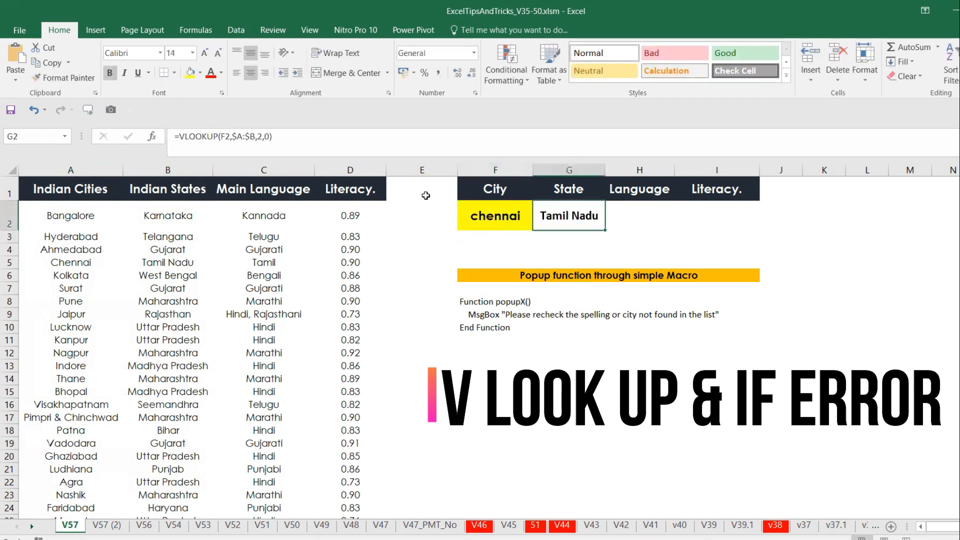
pyautogui.click(492, 215)
pyautogui.press('Delete')
# - Wrap the State lookup in G2 in IFERROR with an empty-text fallback: =IFERROR(VLOOKUP(F2,$A:$B,2,0),"")
pyautogui.click(552, 214)
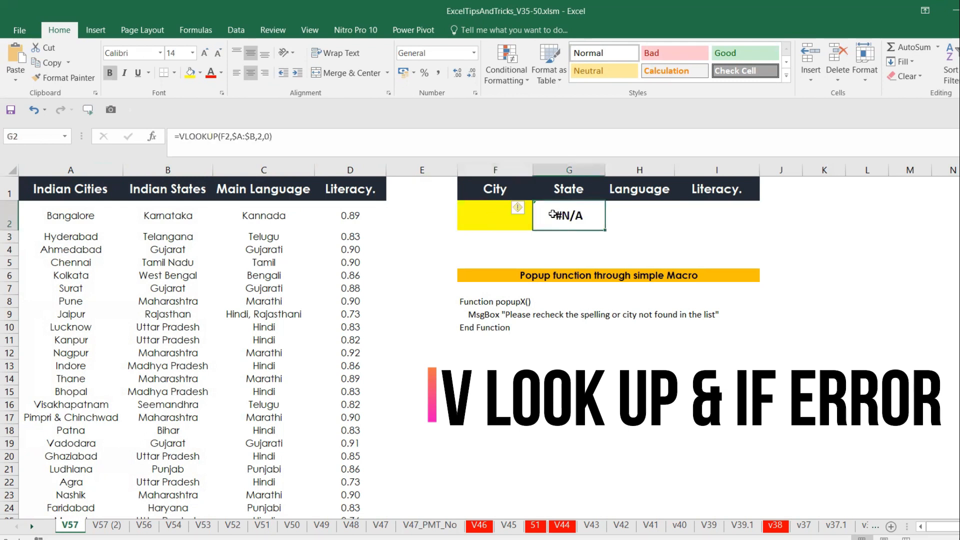
pyautogui.click(180, 138)
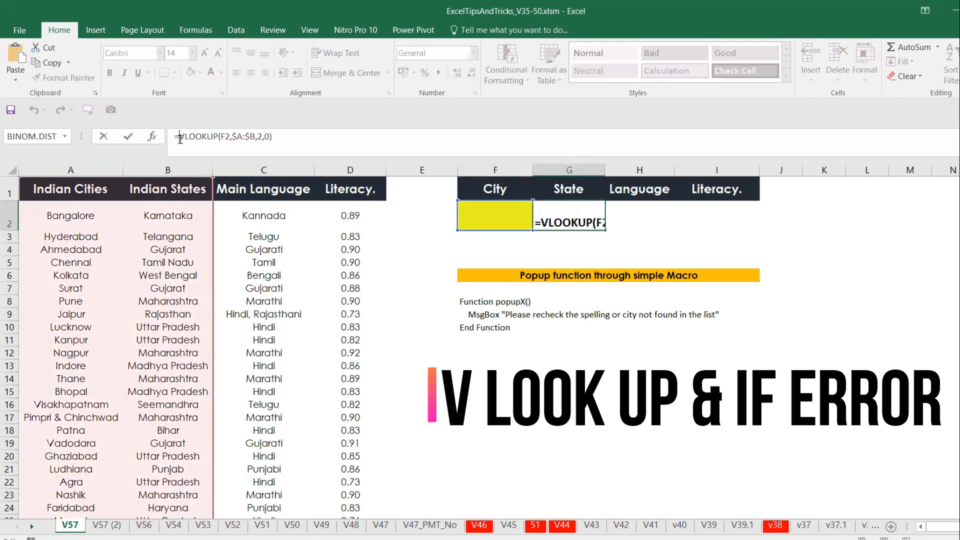
pyautogui.write('if')
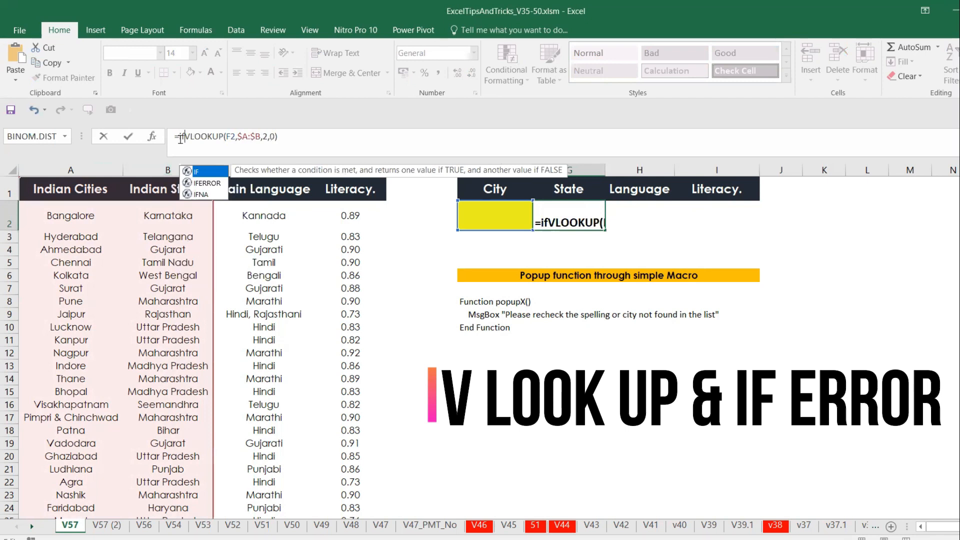
pyautogui.press('Down')
pyautogui.press('Tab')
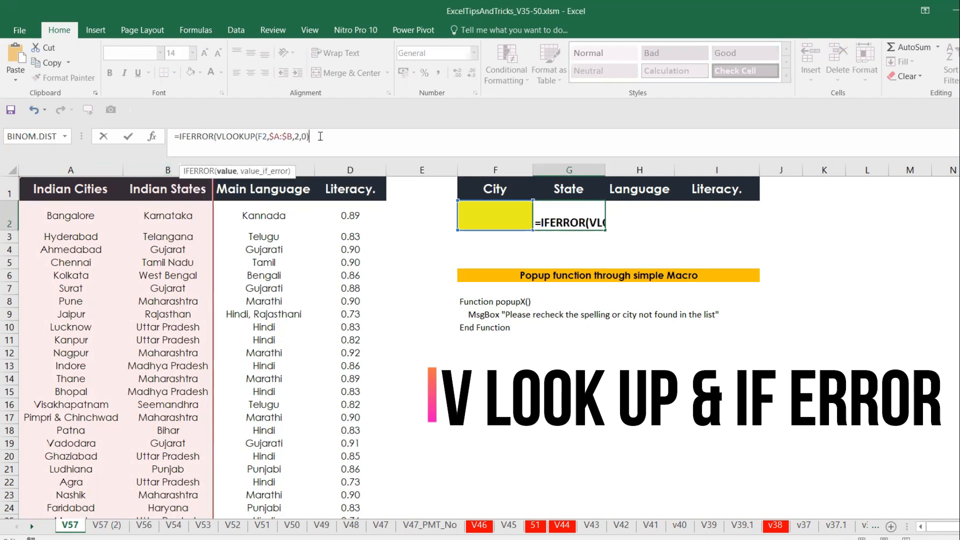
pyautogui.write(',')
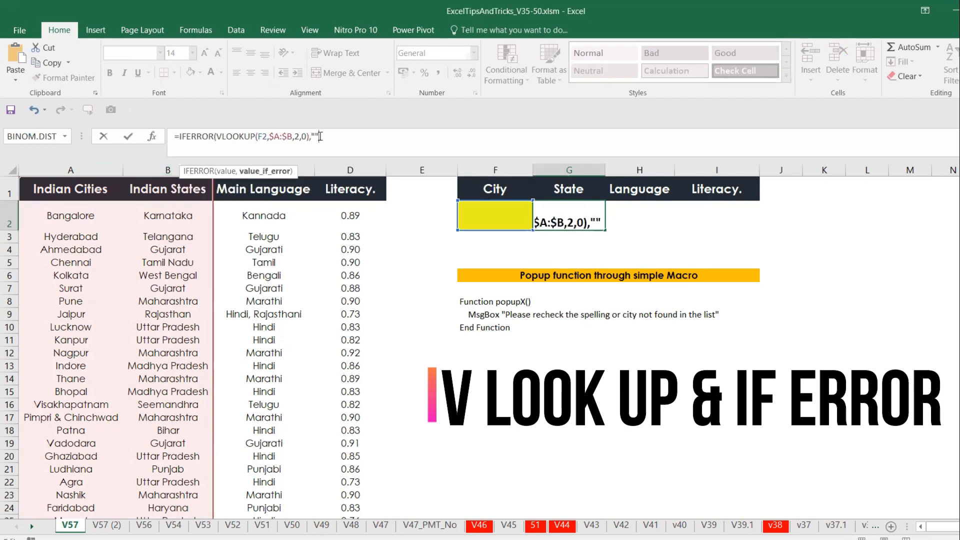
pyautogui.write('"")')
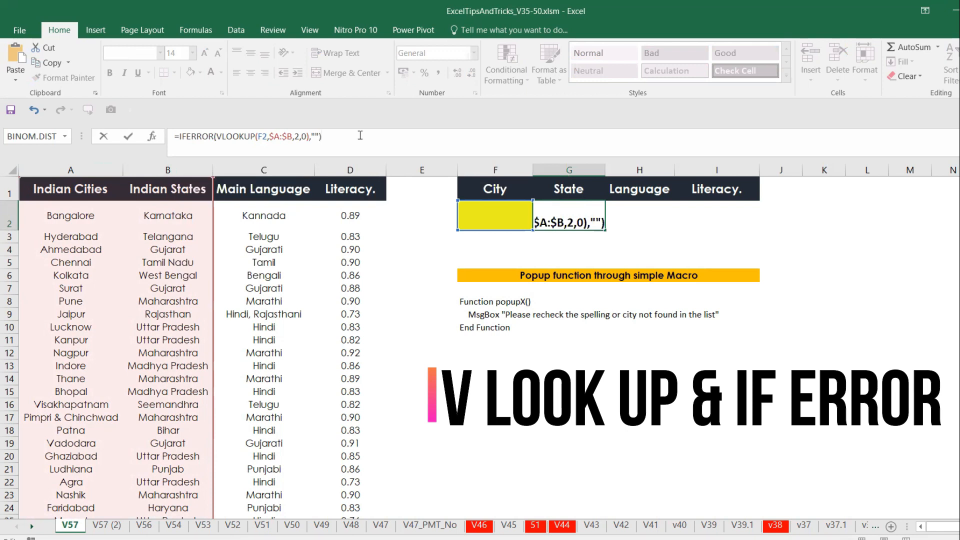
pyautogui.press('Return')
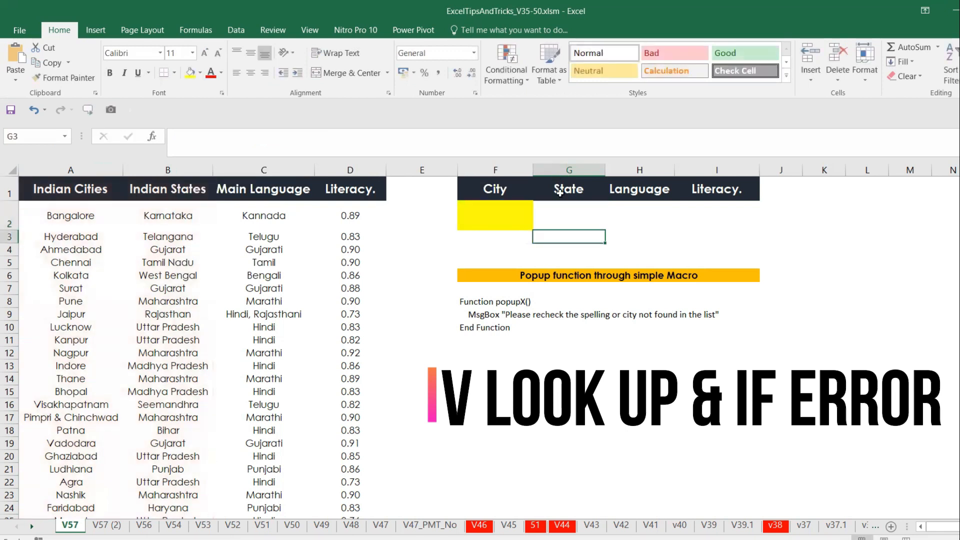
# - Test the State formula's error handling by entering the unlisted city abc in F2 and inspecting G2
pyautogui.click(560, 210)
pyautogui.click(506, 210)
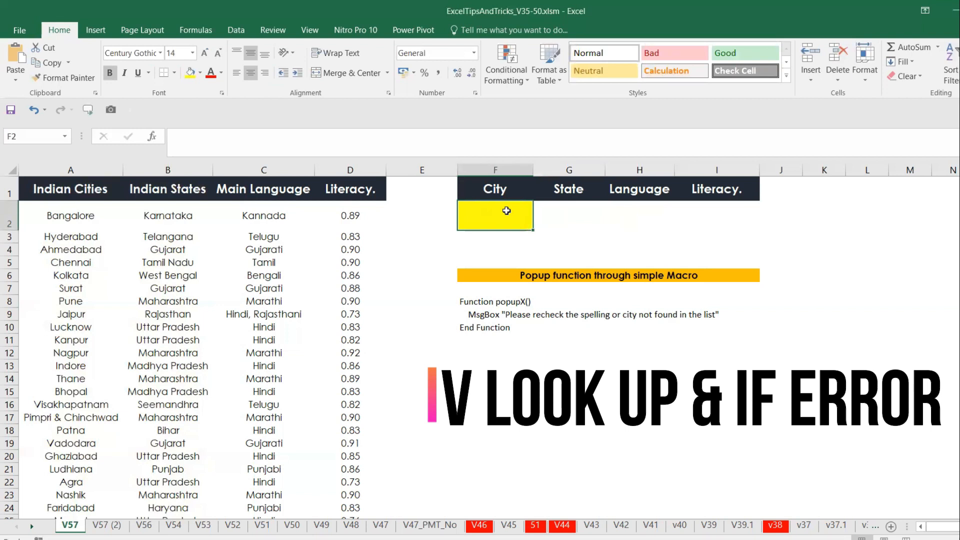
pyautogui.write('abc')
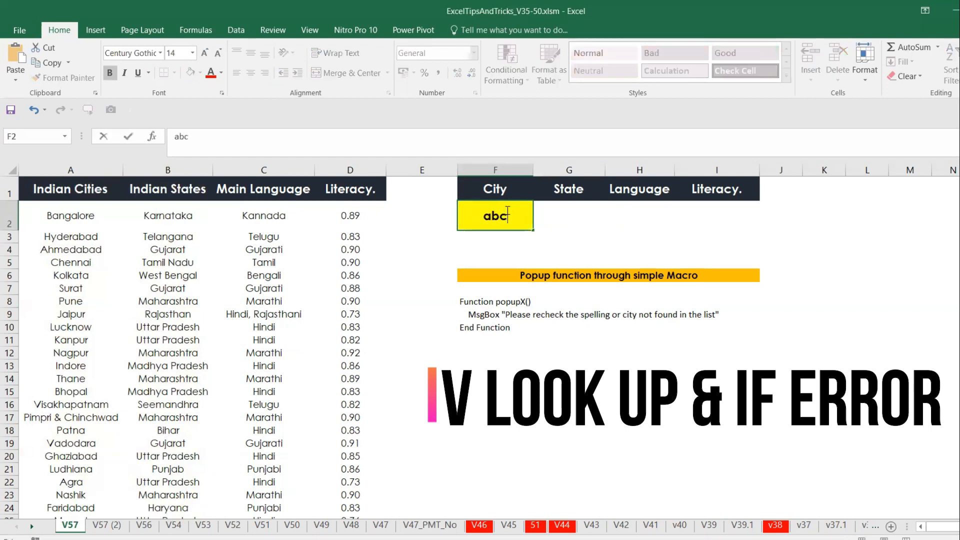
pyautogui.press('Return')
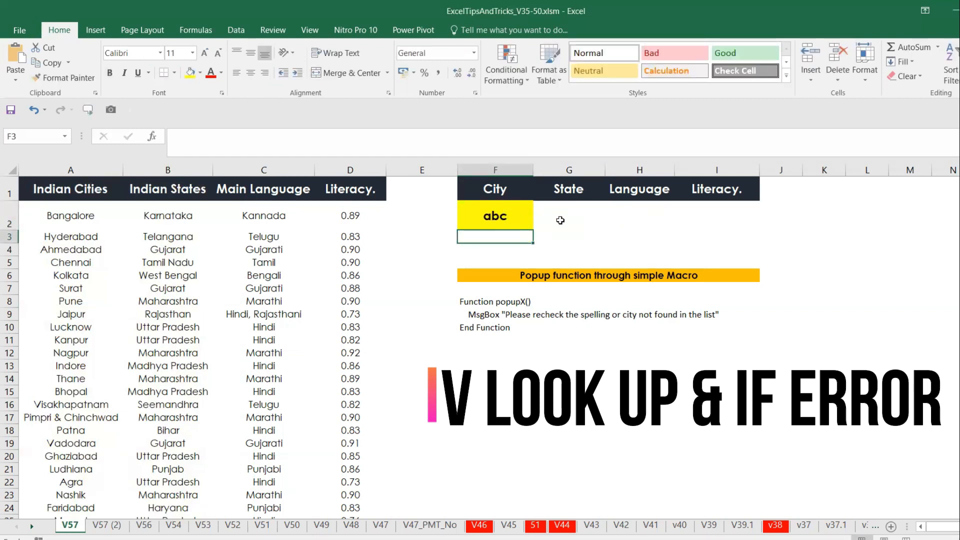
pyautogui.click(560, 220)
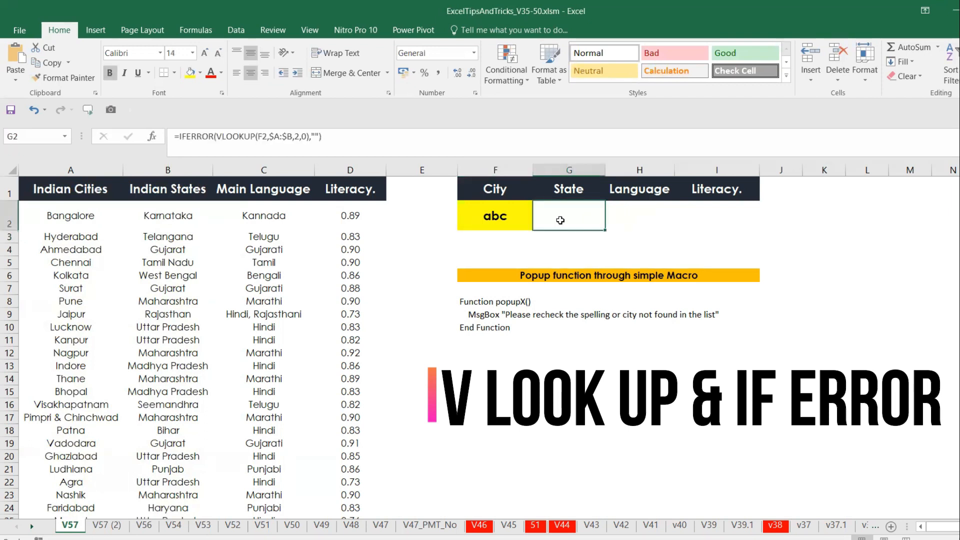
# - Test the State formula with the listed city chennai in F2, and clear the city cell again
pyautogui.click(509, 216)
pyautogui.write('chennai')
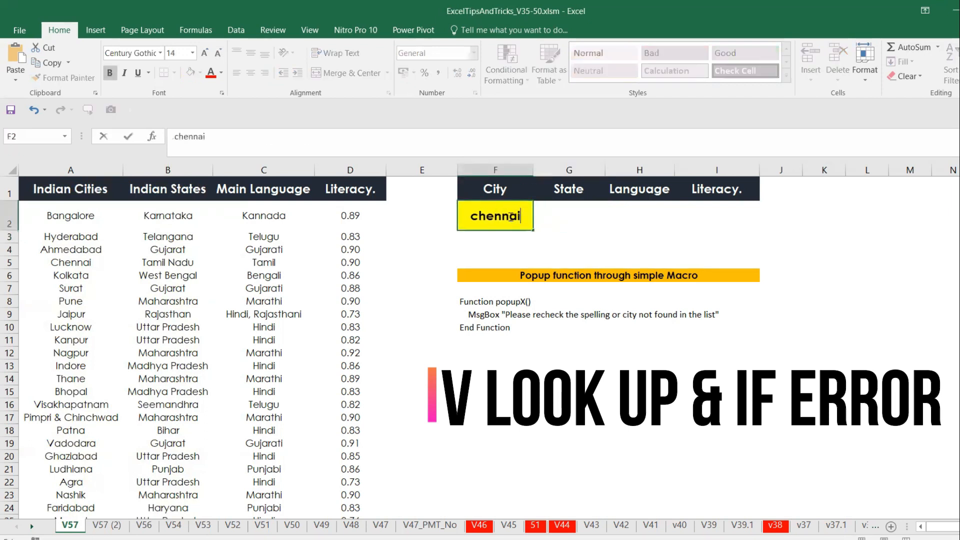
pyautogui.press('Return')
pyautogui.click(558, 212)
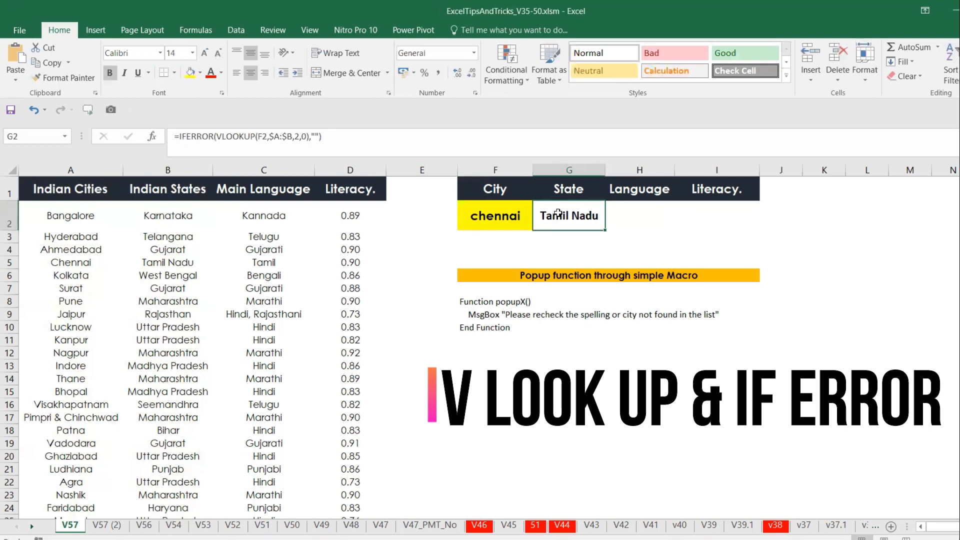
pyautogui.click(504, 214)
pyautogui.press('Delete')
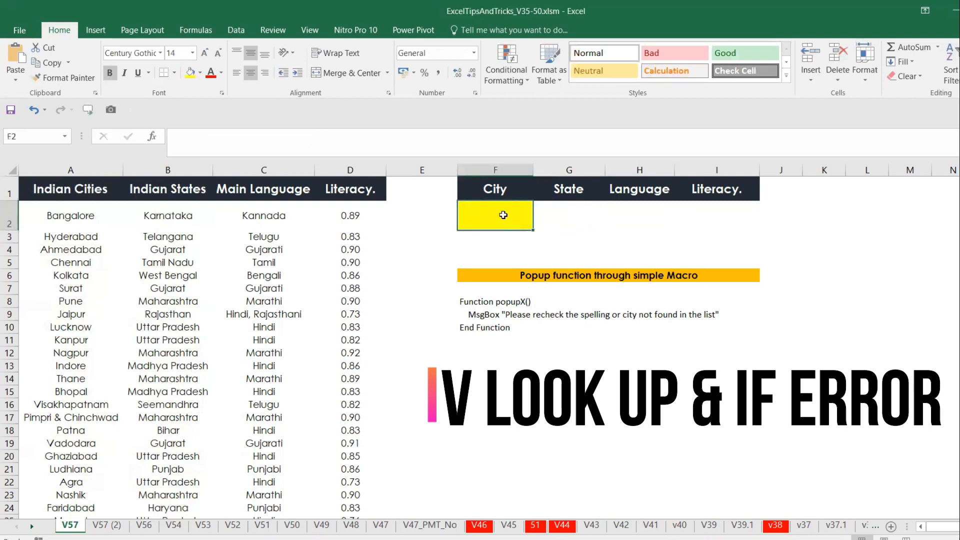
# - Enter the exact-match formula =VLOOKUP(F2,$A:$C,3,0) in Language cell H2 to look up the city's main language
pyautogui.click(642, 224)
pyautogui.write('=VLOOKUP(')
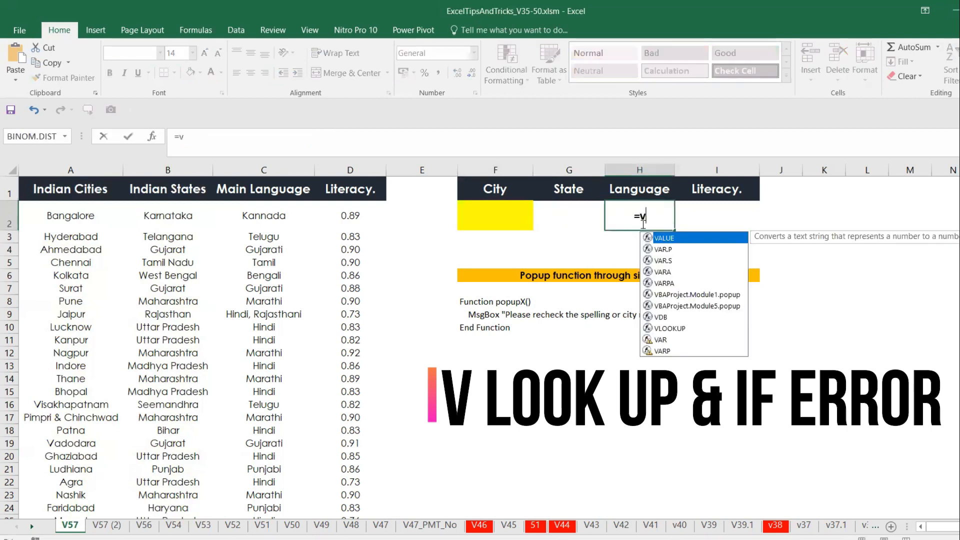
pyautogui.moveTo(92, 170); pyautogui.dragTo(253, 168)
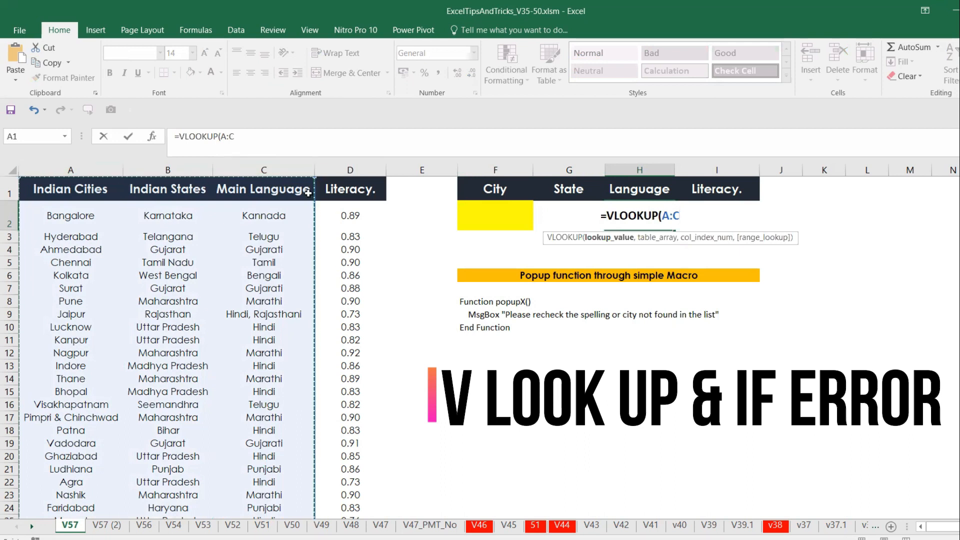
pyautogui.press('BackSpace')
pyautogui.press('BackSpace')
pyautogui.press('BackSpace')
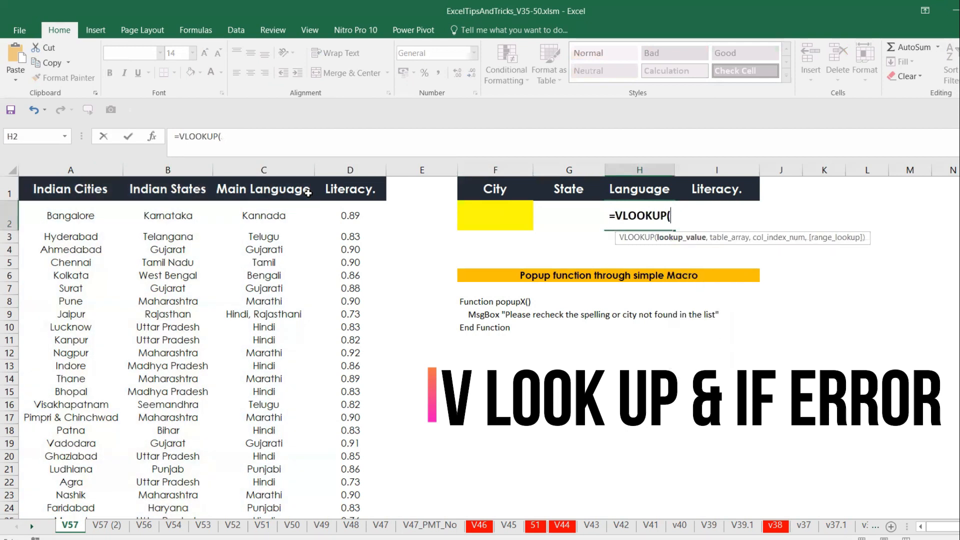
pyautogui.click(464, 210)
pyautogui.write(',')
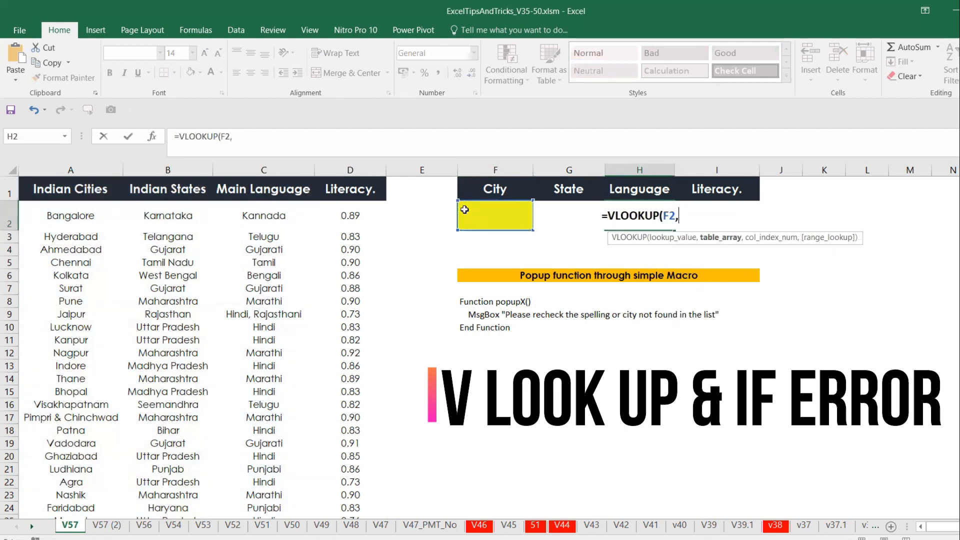
pyautogui.moveTo(97, 171); pyautogui.dragTo(257, 171)
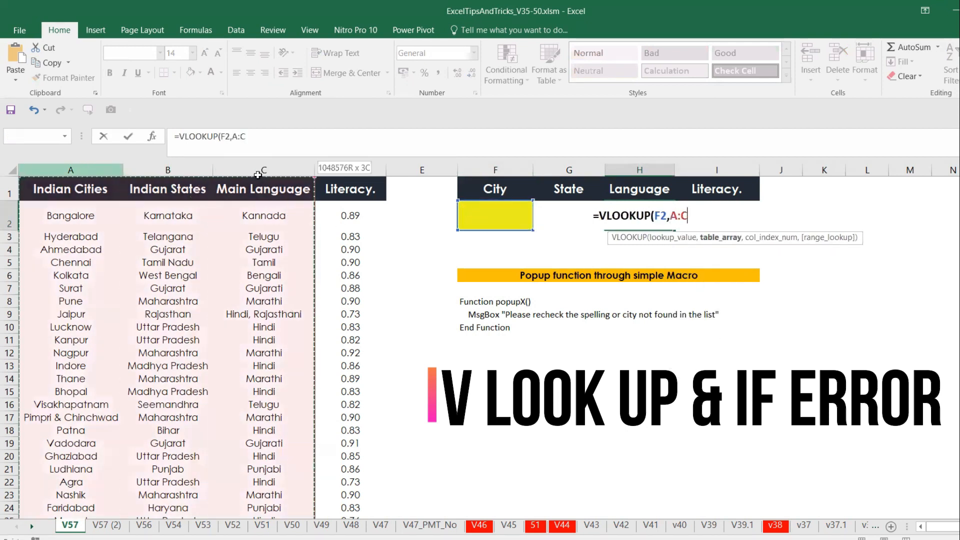
pyautogui.press('F4')
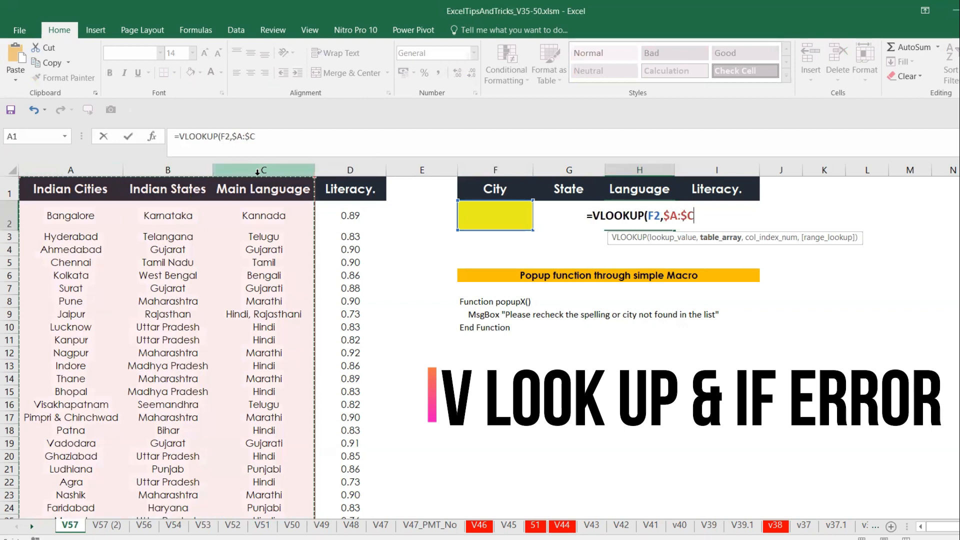
pyautogui.write(',3,0)')
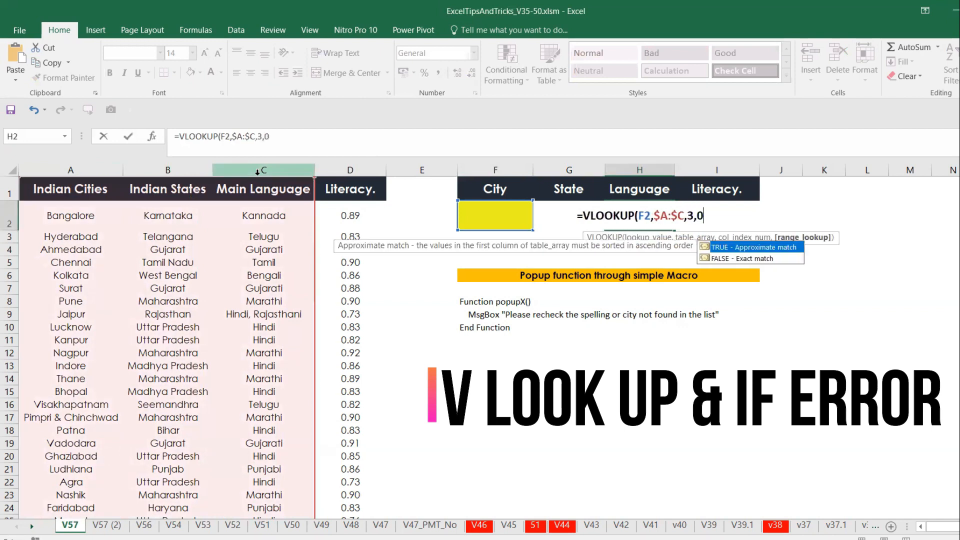
pyautogui.press('Return')
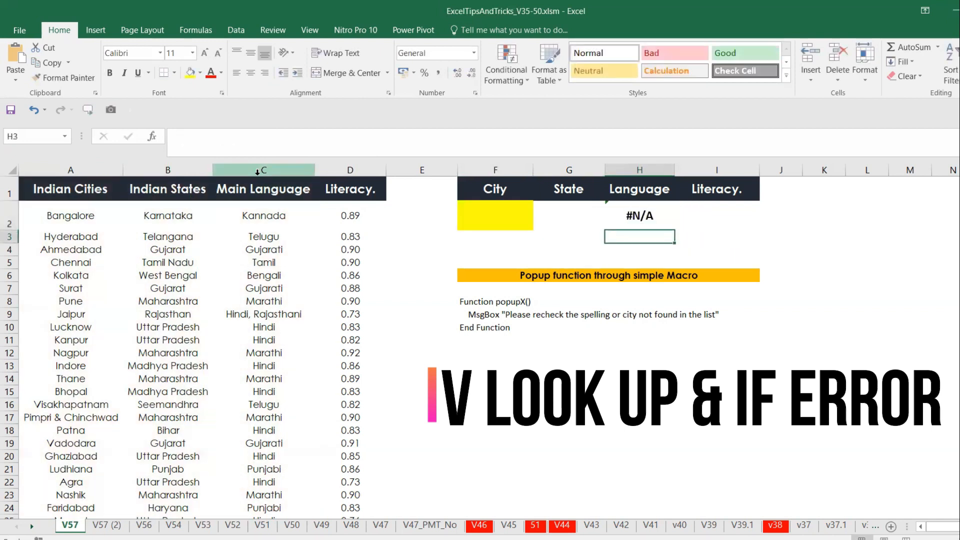
# - Wrap the Language lookup in H2 in IFERROR with an empty-text fallback: =IFERROR(VLOOKUP(F2,$A:$C,3,0),"")
pyautogui.click(639, 209)
pyautogui.click(181, 136)
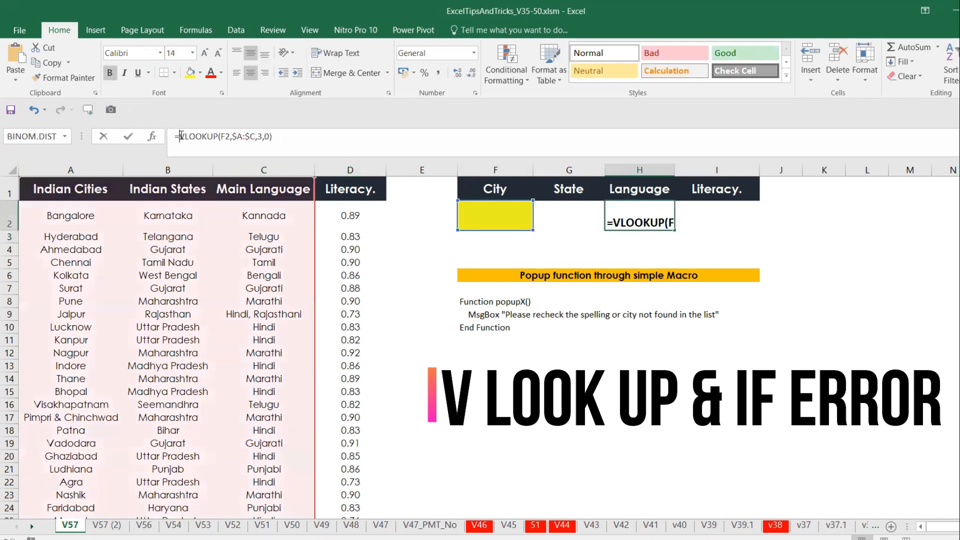
pyautogui.write('if')
pyautogui.press('Down')
pyautogui.press('Tab')
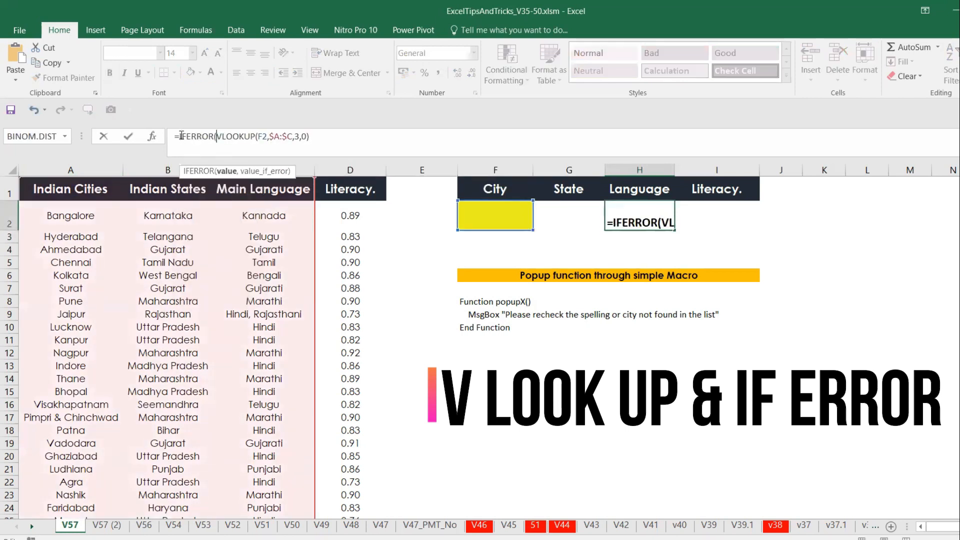
pyautogui.click(329, 140)
pyautogui.write(',"")')
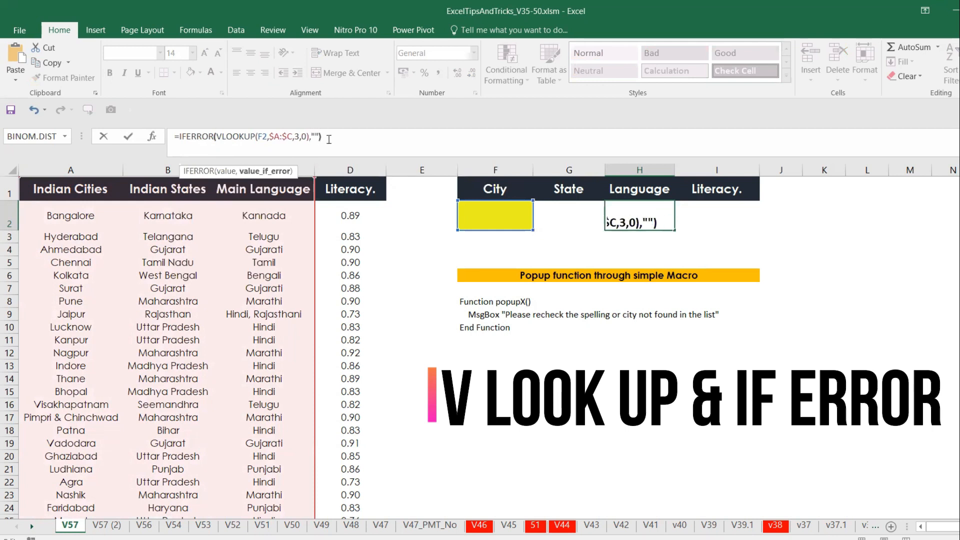
pyautogui.press('Return')
# - Enter the exact-match formula =VLOOKUP(F2,$A:$D,4,0) in Literacy cell I2 to look up the city's literacy rate
pyautogui.click(725, 210)
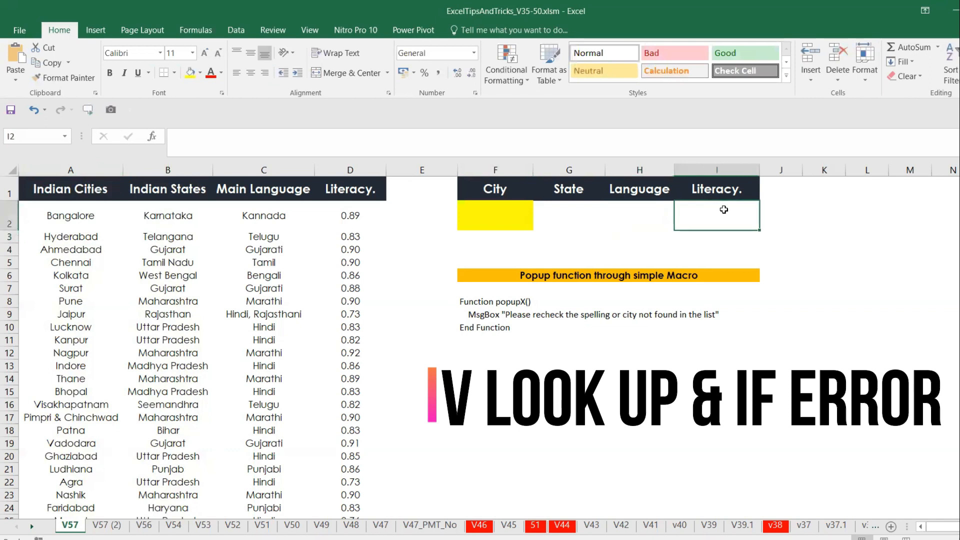
pyautogui.write('=vl')
pyautogui.press('Tab')
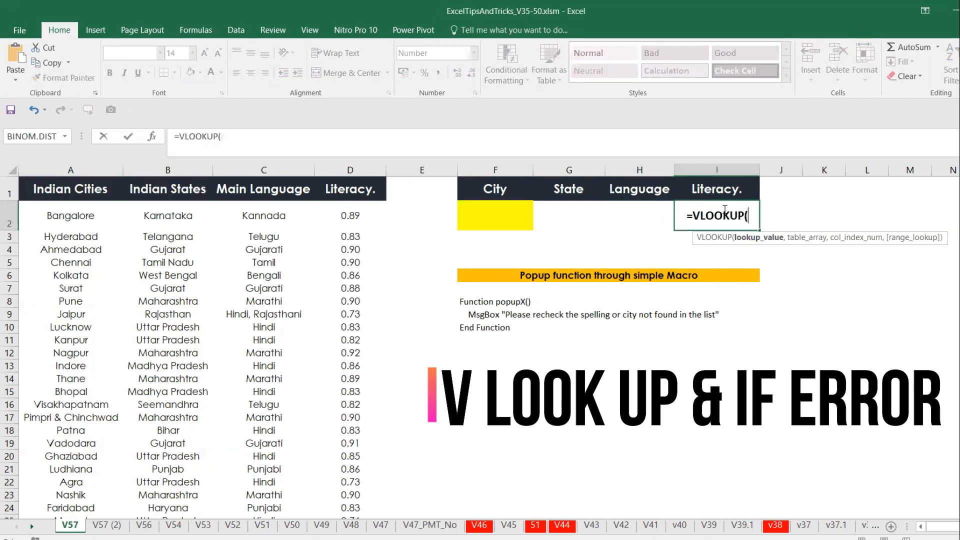
pyautogui.click(529, 219)
pyautogui.write(',')
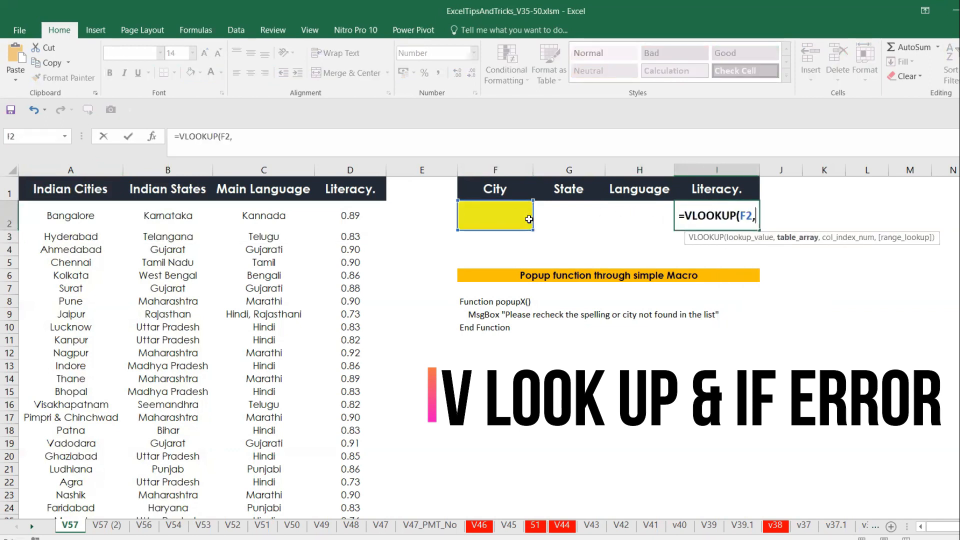
pyautogui.moveTo(102, 170); pyautogui.dragTo(355, 170)
pyautogui.press('F4')
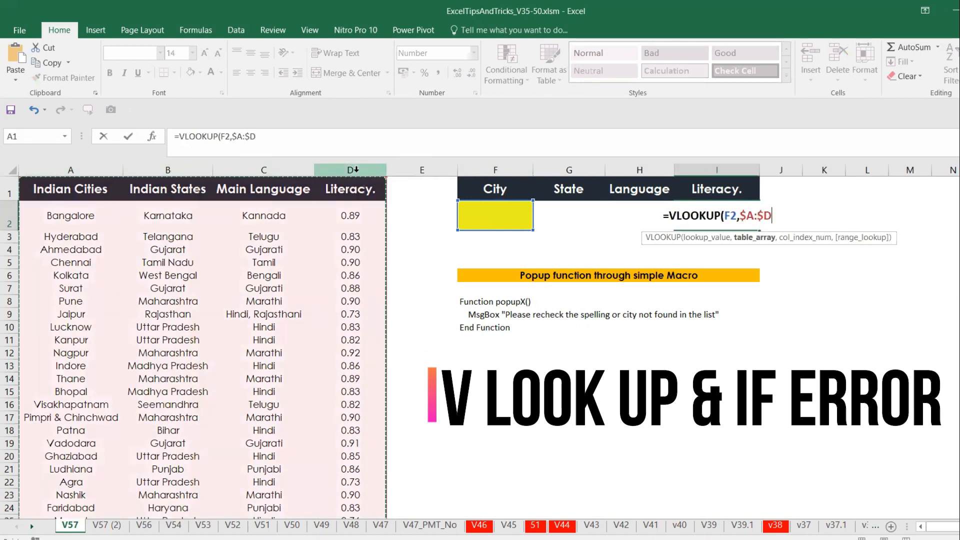
pyautogui.write(',4,')
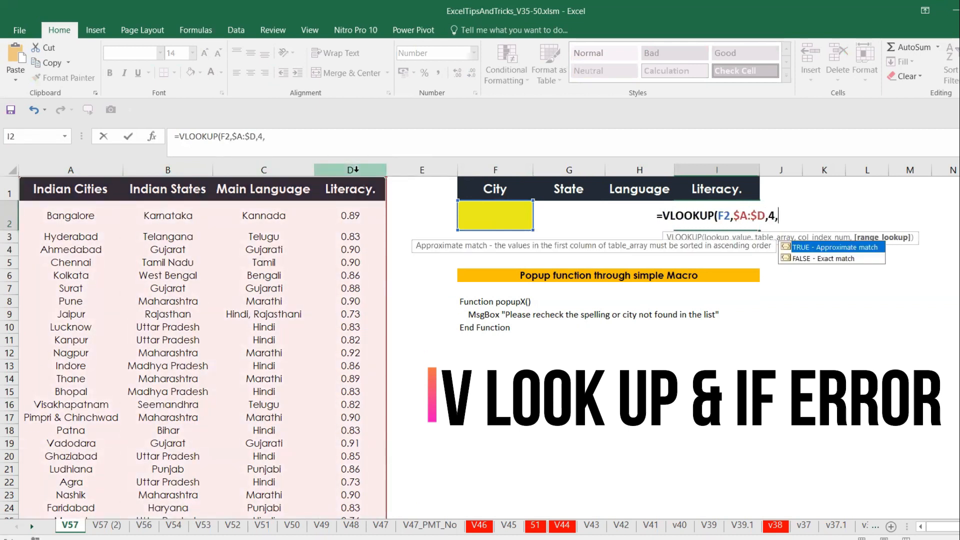
pyautogui.write('0)')
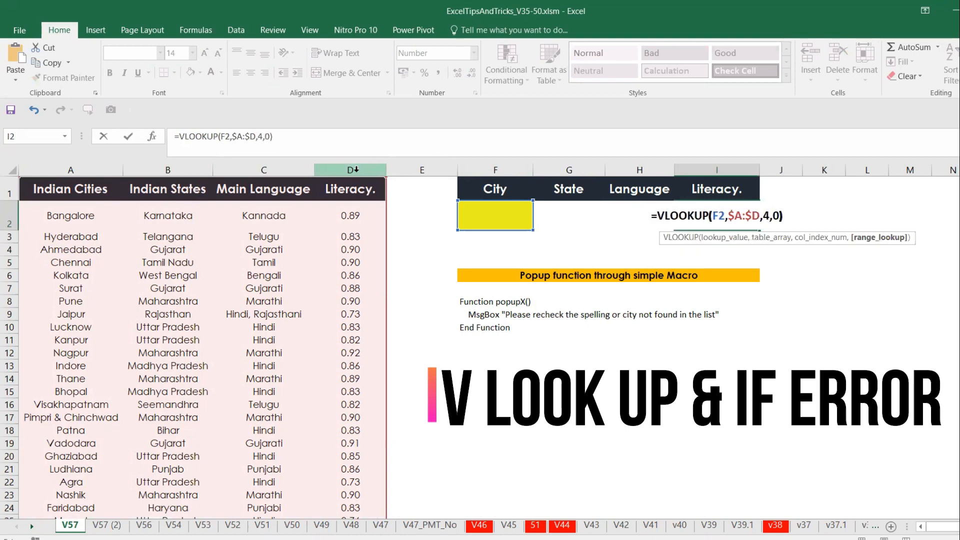
pyautogui.press('Return')
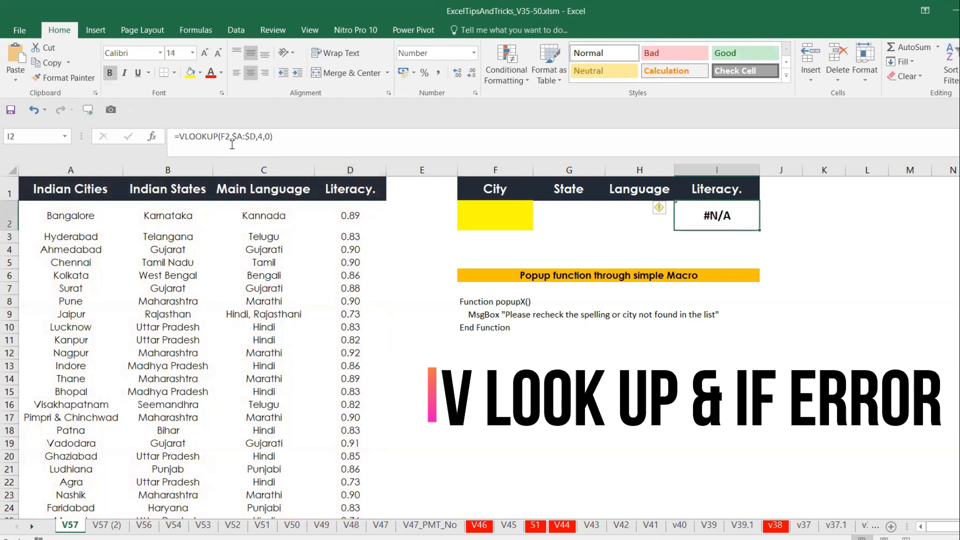
# - Wrap the Literacy lookup in I2 in IFERROR with an empty-text fallback: =IFERROR(VLOOKUP(F2,$A:$D,4,0),"")
pyautogui.click(181, 136)
pyautogui.write('if')
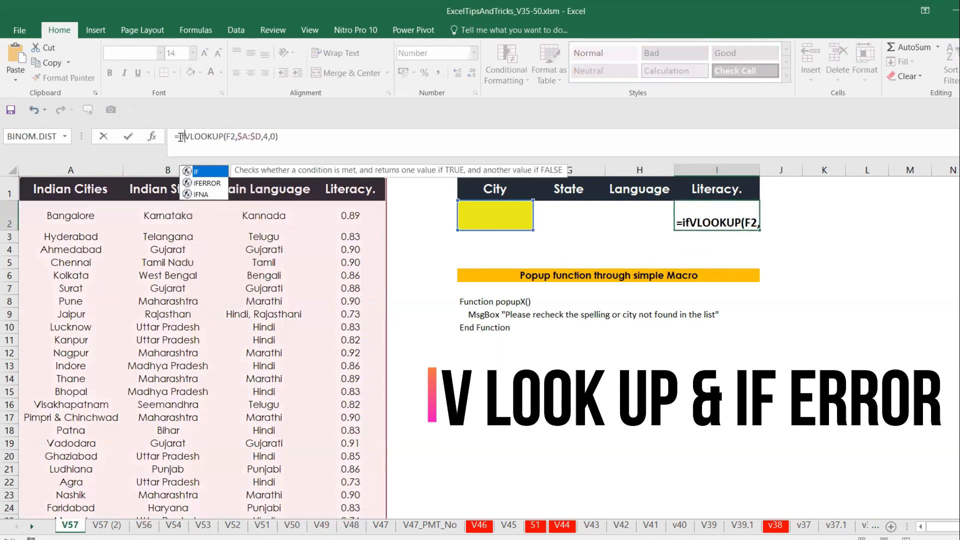
pyautogui.press('Down')
pyautogui.press('Tab')
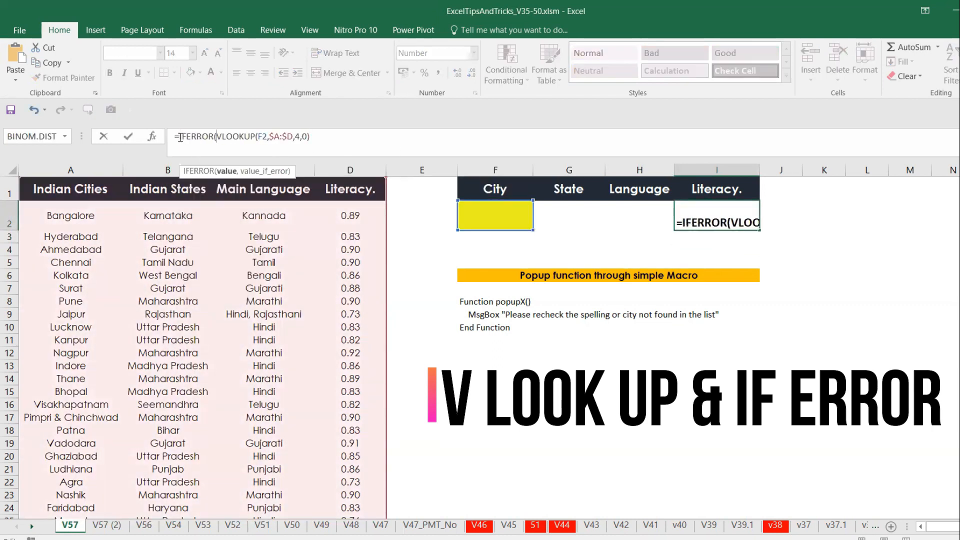
pyautogui.write(',"')
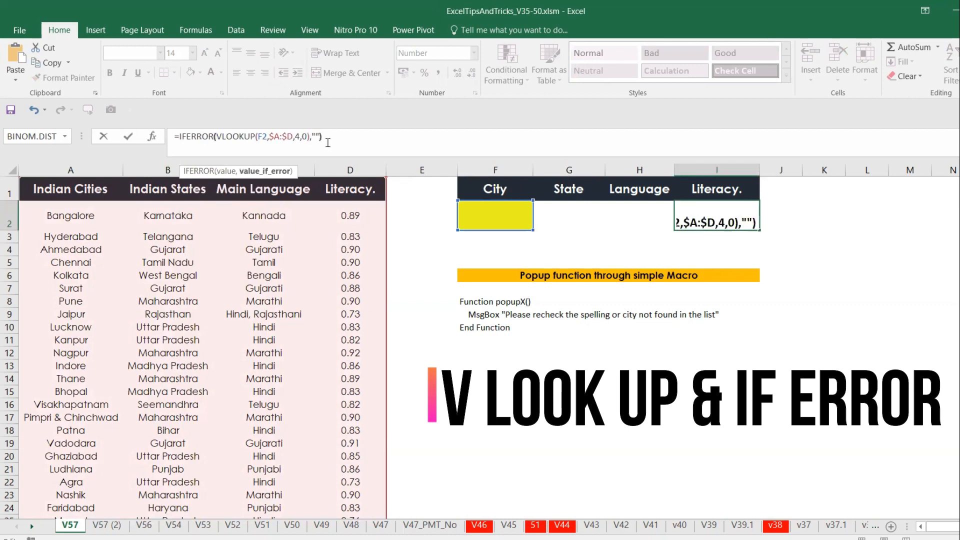
pyautogui.press('Return')
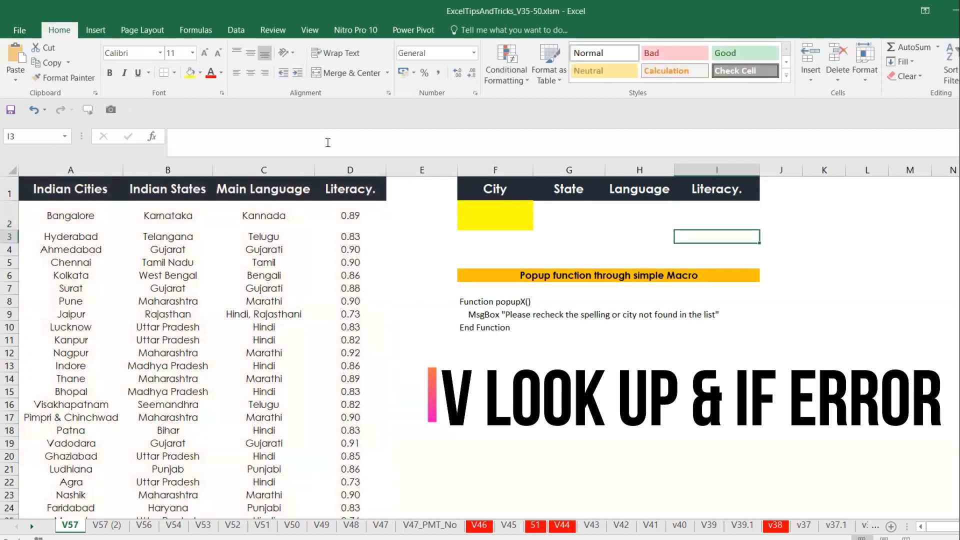
# - Test the State, Language and Literacy lookups by entering the listed cities chennai and pune in city cell F2
pyautogui.click(507, 216)
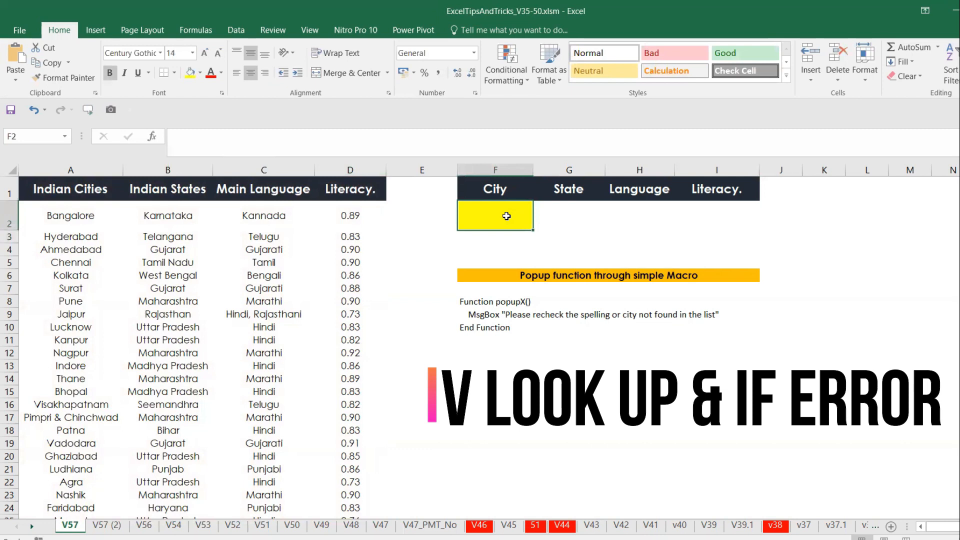
pyautogui.write('chennai')
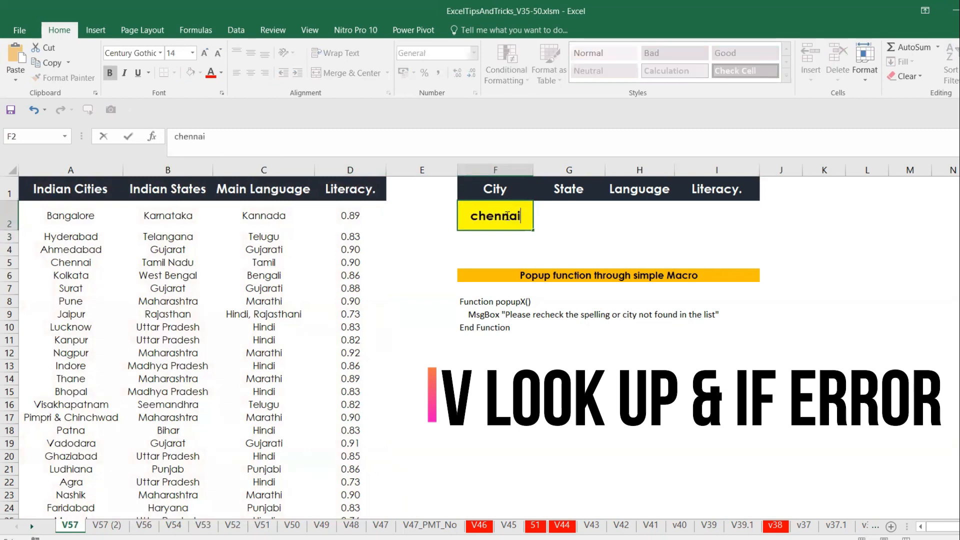
pyautogui.press('Return')
pyautogui.click(502, 215)
pyautogui.write('[un')
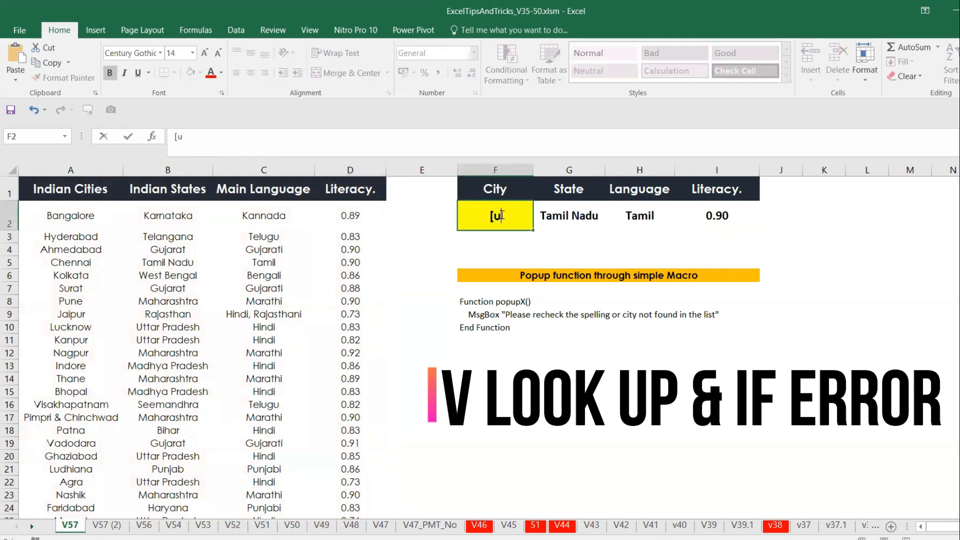
pyautogui.press('BackSpace')
pyautogui.press('BackSpace')
pyautogui.press('BackSpace')
pyautogui.write('[pu')
pyautogui.press('BackSpace')
pyautogui.press('BackSpace')
pyautogui.press('BackSpace')
pyautogui.write('pune')
pyautogui.press('Return')
# - Test the empty-text fallback with the unlisted entries pun and pen in city cell F2, and select State cell G2
pyautogui.click(502, 215)
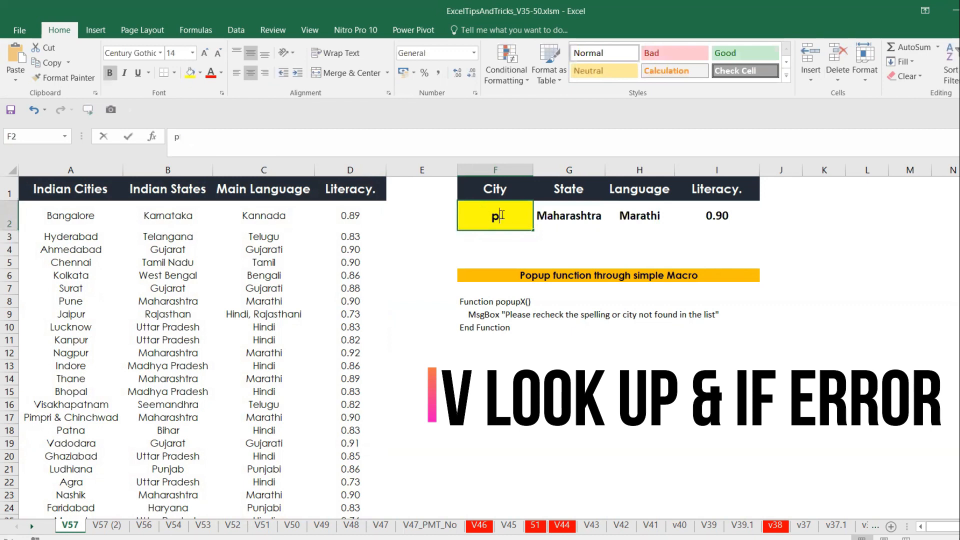
pyautogui.write('pun')
pyautogui.press('Return')
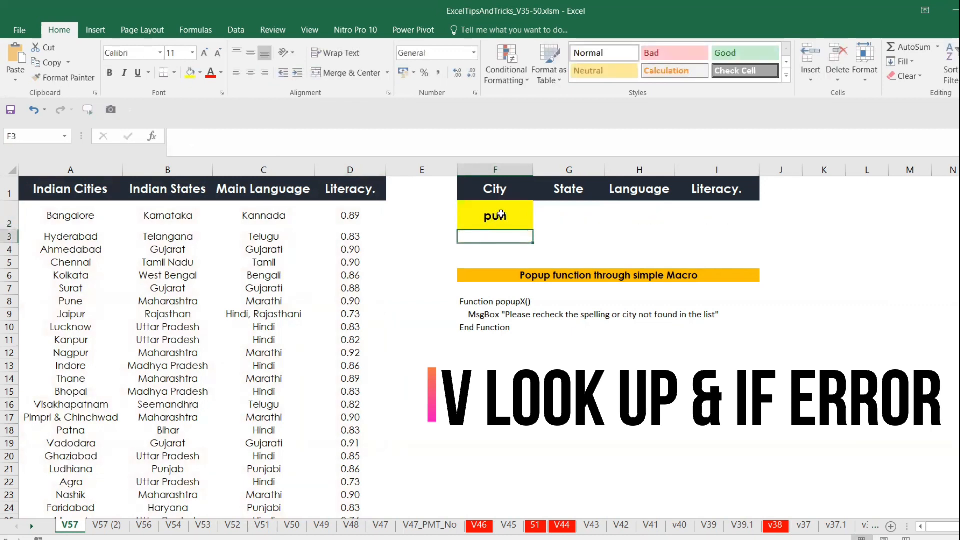
pyautogui.click(501, 214)
pyautogui.write('ja')
pyautogui.press('BackSpace')
pyautogui.press('BackSpace')
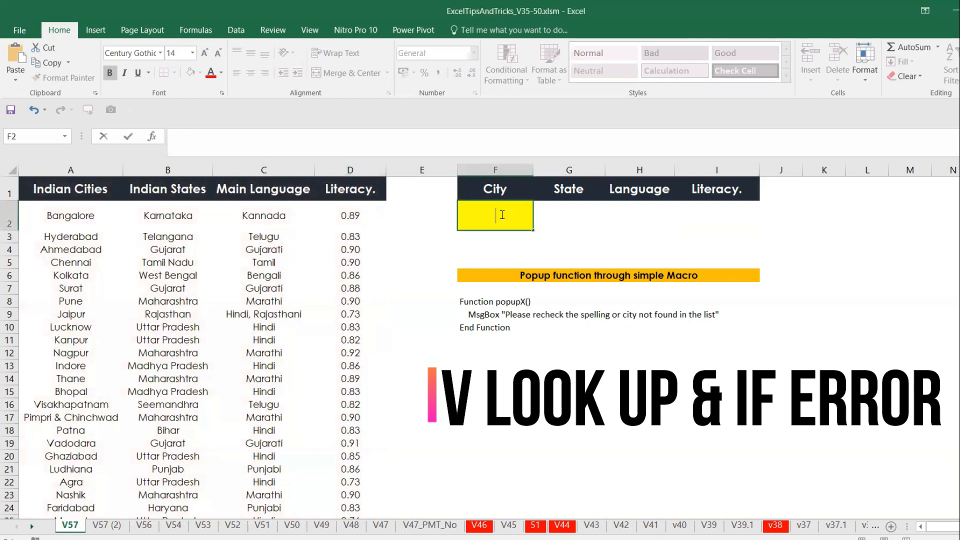
pyautogui.write('pen')
pyautogui.press('Return')
pyautogui.click(586, 222)
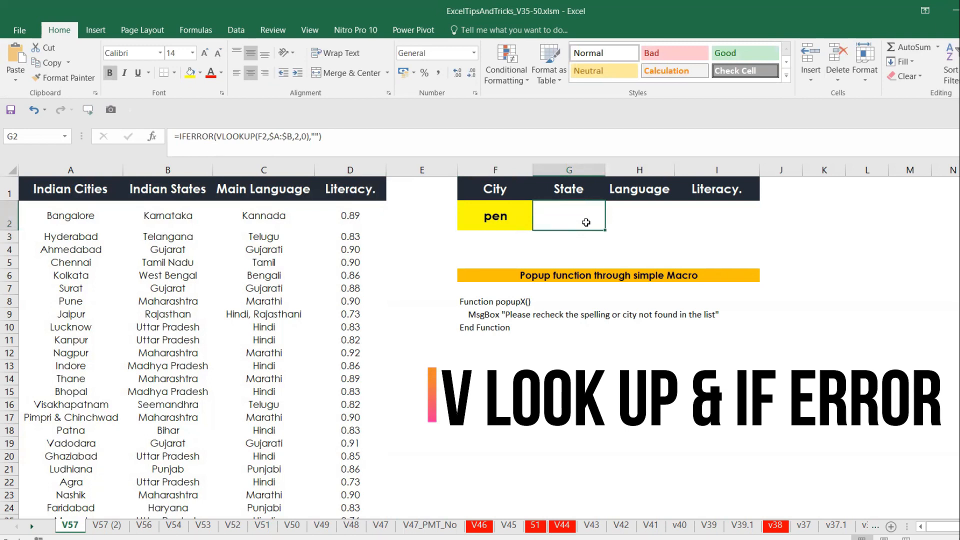
# - Copy the popupX macro code in F8:F10 and open the code window of sheet V57 in the Visual Basic editor
pyautogui.moveTo(477, 297); pyautogui.dragTo(483, 328)
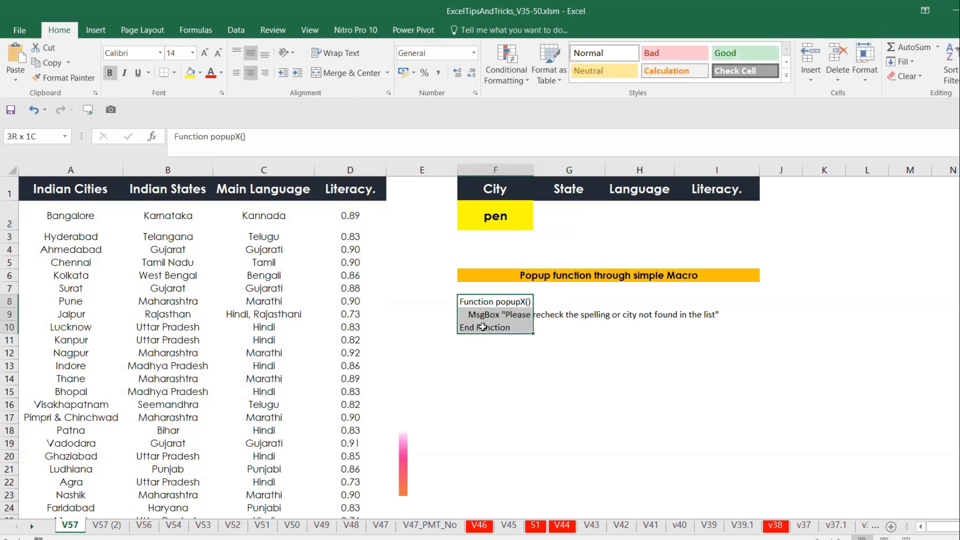
pyautogui.hotkey('ctrl', 'c')
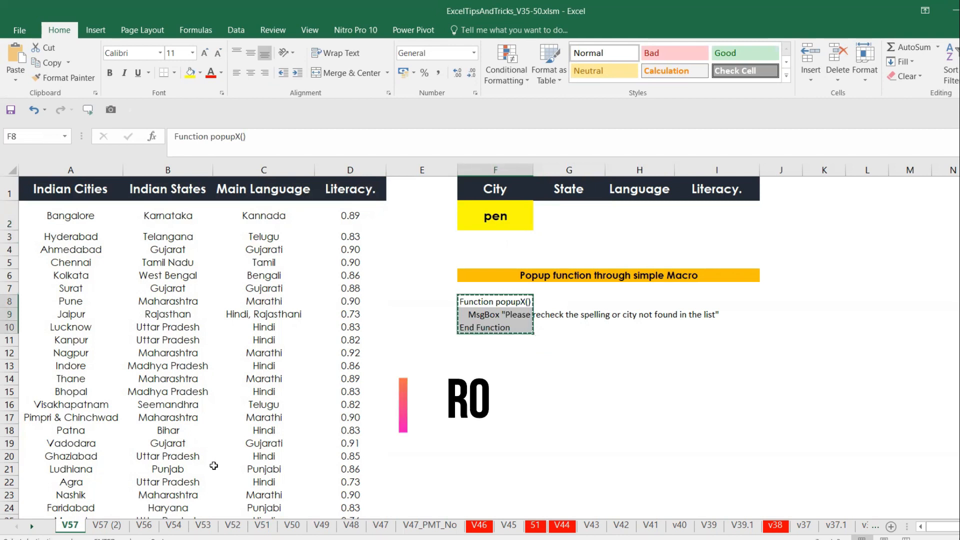
pyautogui.rightClick(74, 526)
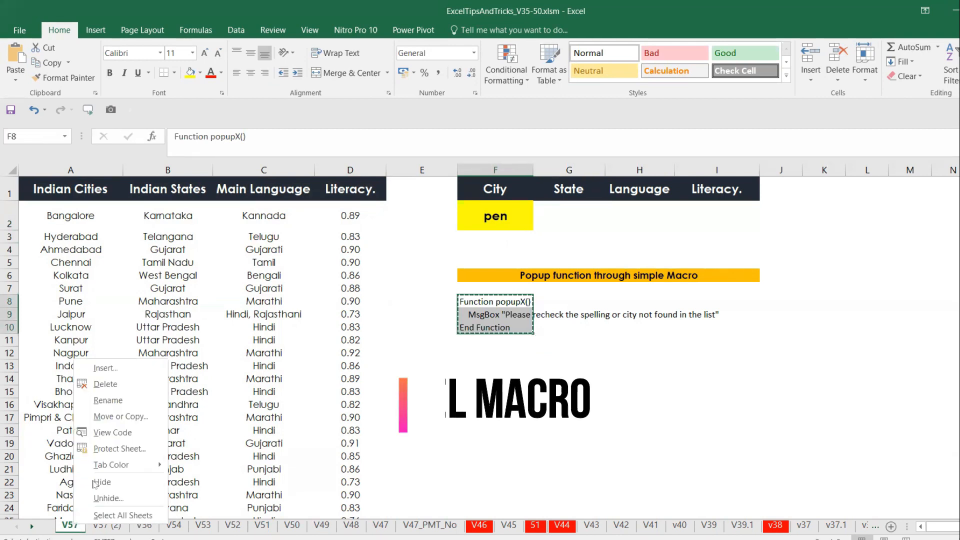
pyautogui.click(112, 433)
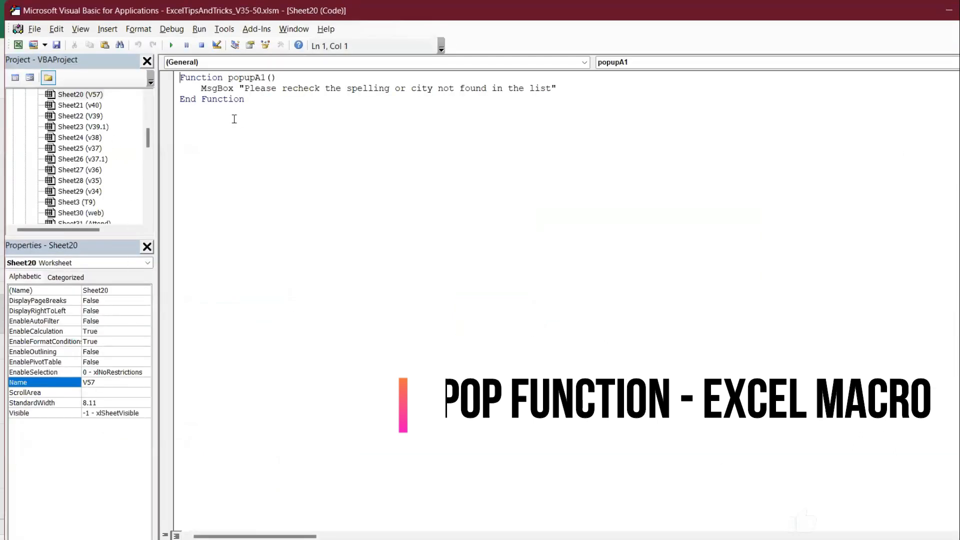
# - Insert a new standard module into the ExcelTipsAndTricks VBA project
pyautogui.click(148, 145)
pyautogui.moveTo(148, 145); pyautogui.dragTo(149, 108)
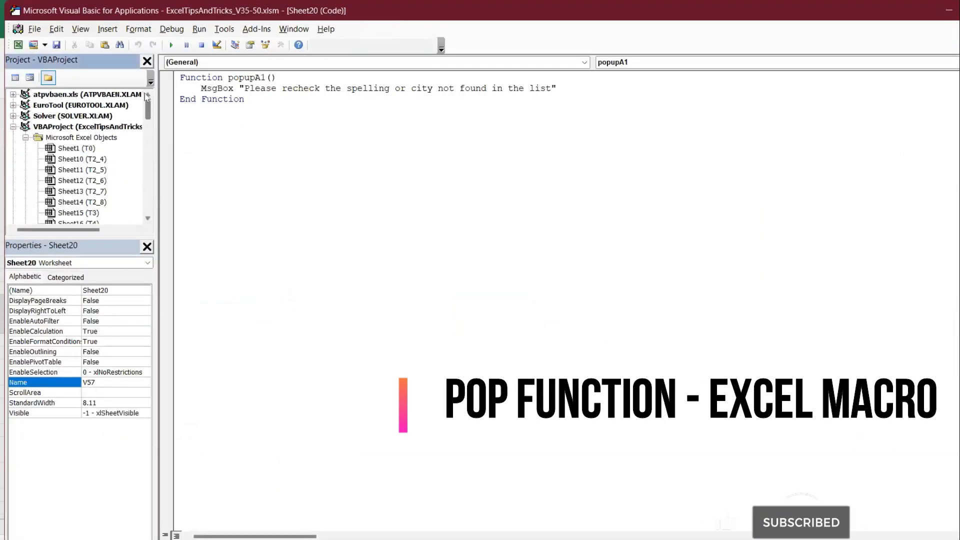
pyautogui.click(74, 138)
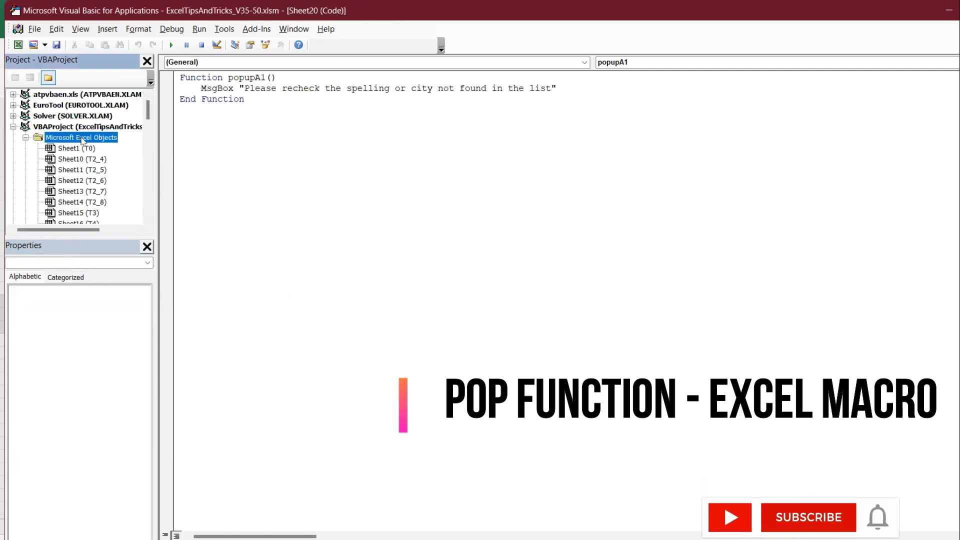
pyautogui.rightClick(82, 140)
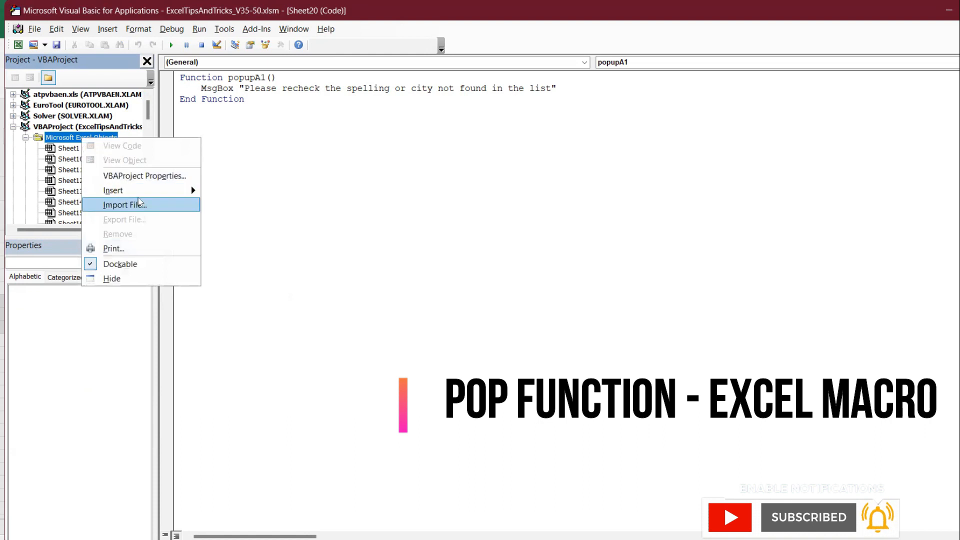
pyautogui.moveTo(139, 196)
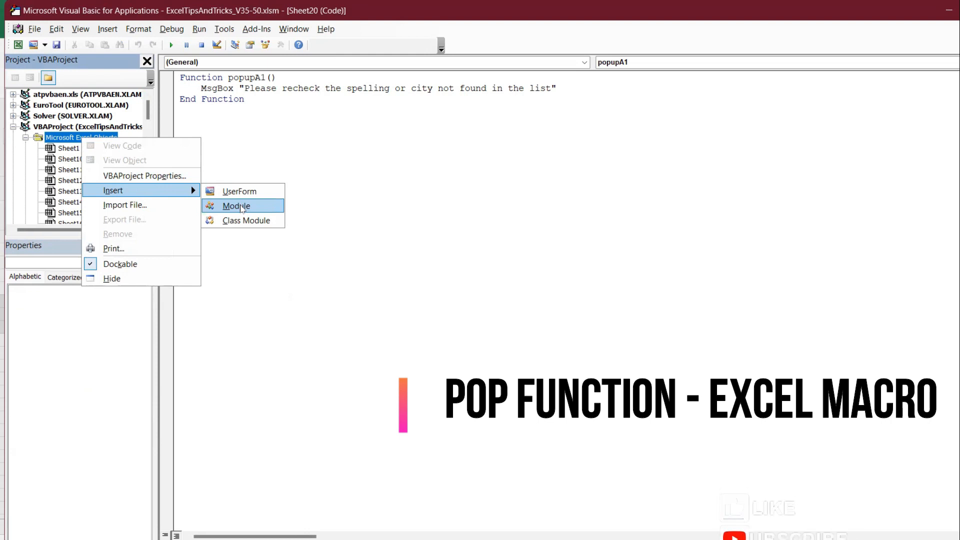
pyautogui.click(241, 207)
# - Paste the copied function into the new module with its name shortened to popup, and delete all of that code again
pyautogui.hotkey('ctrl', 'v')
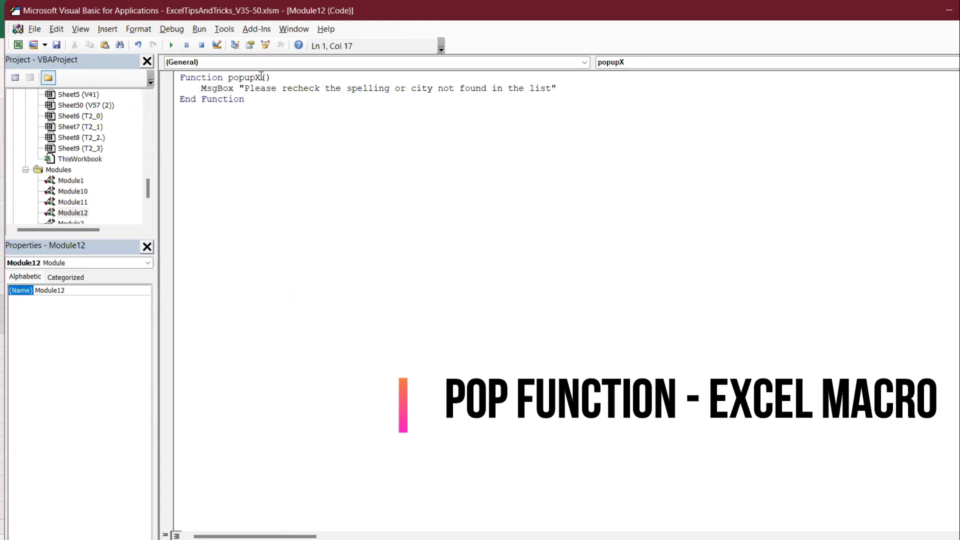
pyautogui.press('BackSpace')
pyautogui.hotkey('ctrl', 'a')
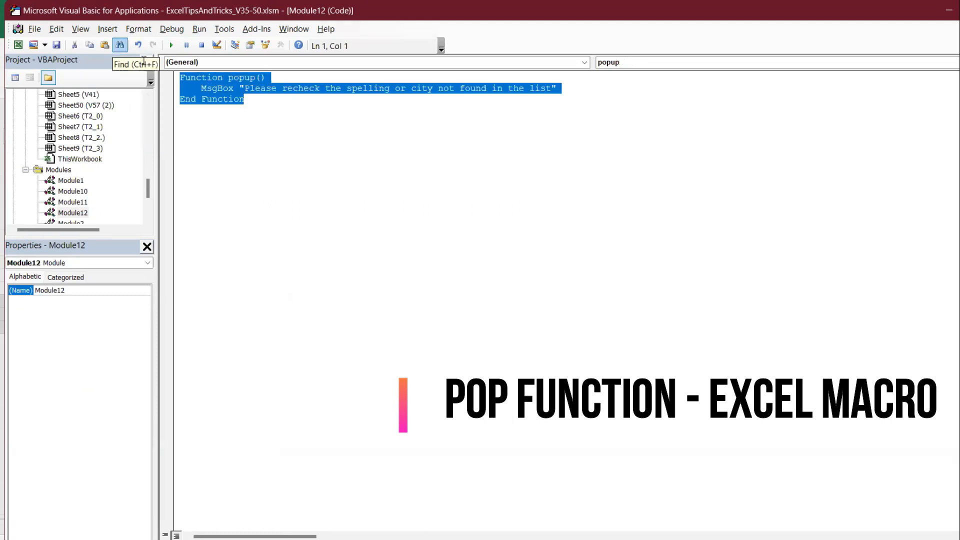
pyautogui.hotkey('ctrl', 'F2')
pyautogui.click(277, 99)
pyautogui.hotkey('ctrl', 'a')
pyautogui.press('Delete')
# - Declare a function named PopupABC() in the empty module
pyautogui.write('Function Pop')
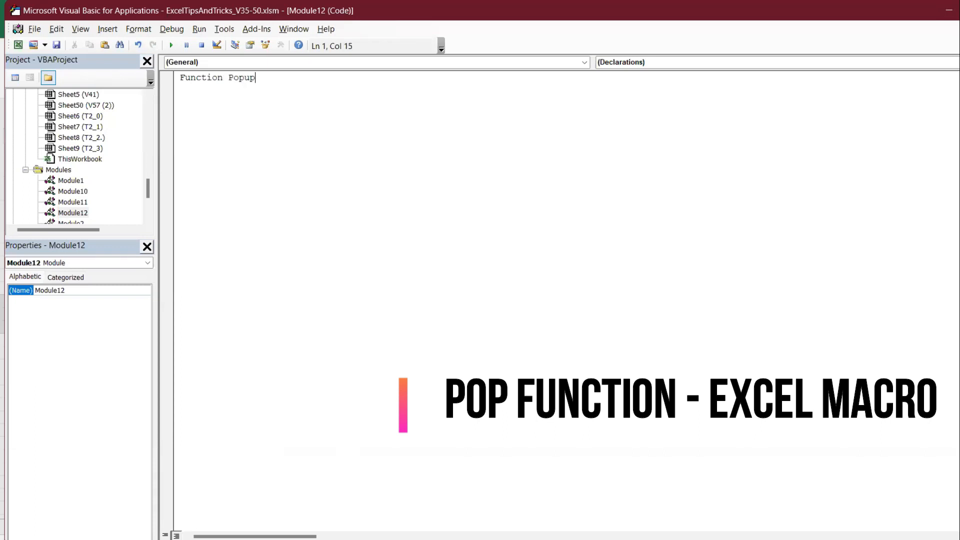
pyautogui.write('upABC ()')
pyautogui.press('Return')
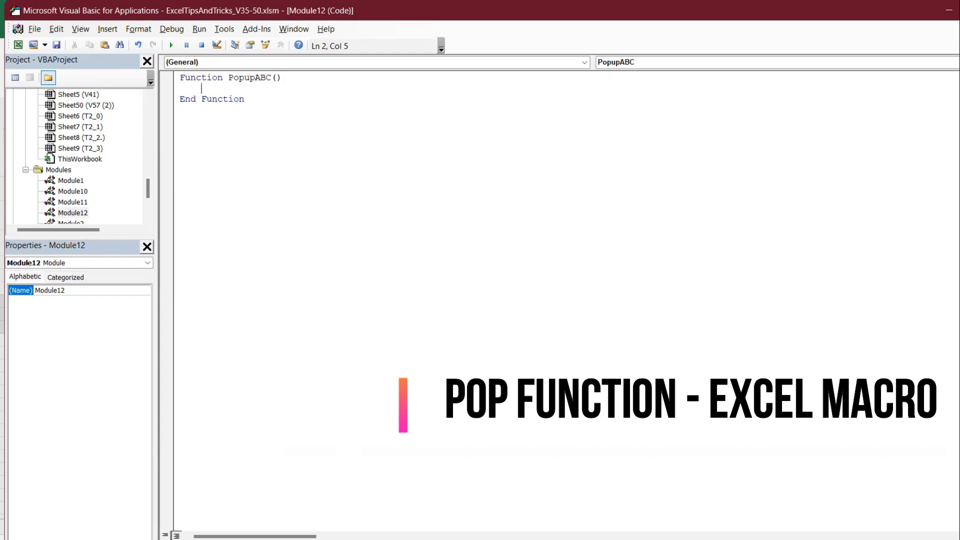
# - Add the line MsgBox "Please recheck the spelling or no city name found in the list" to PopupABC and save the workbook
pyautogui.write('sgBox "Ple')
pyautogui.write('ase recheck the spe')
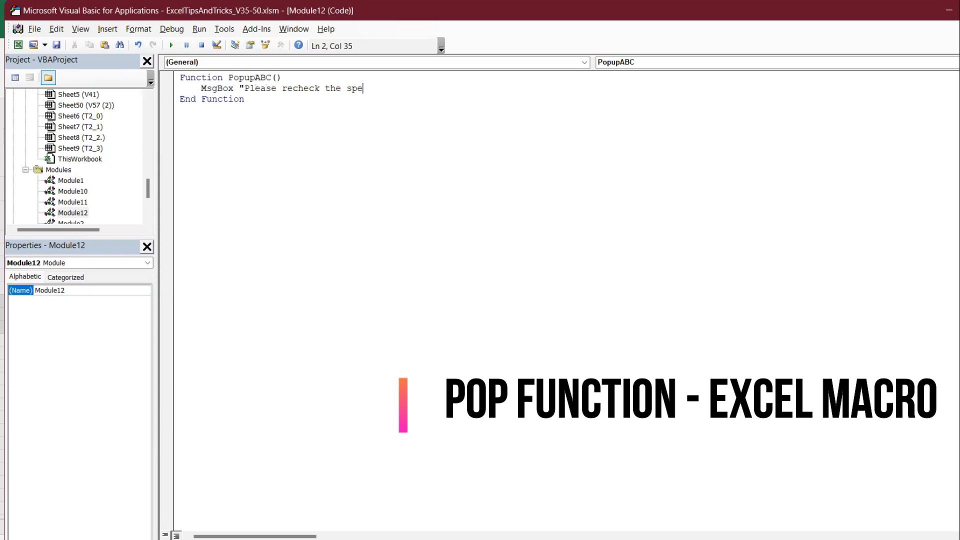
pyautogui.write('lling or no city name found in t')
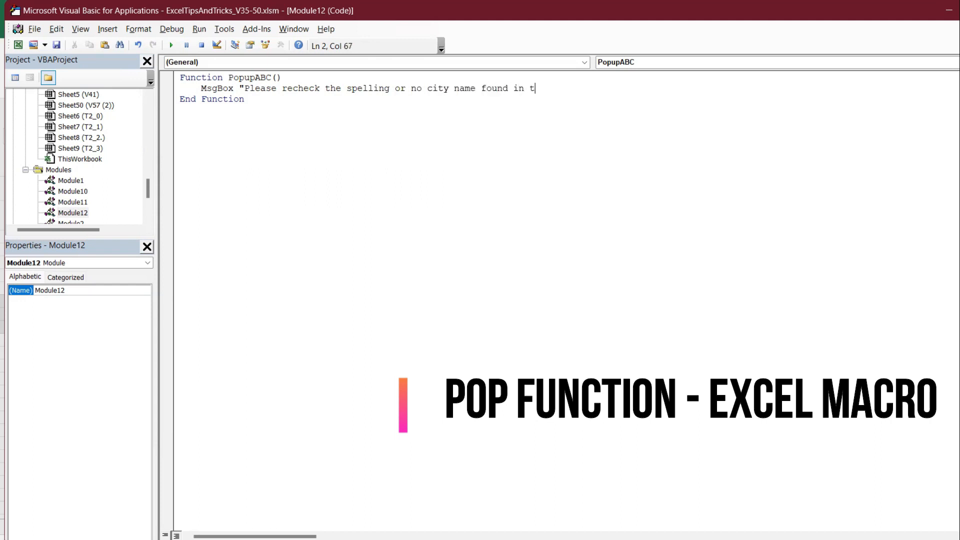
pyautogui.write('he list')
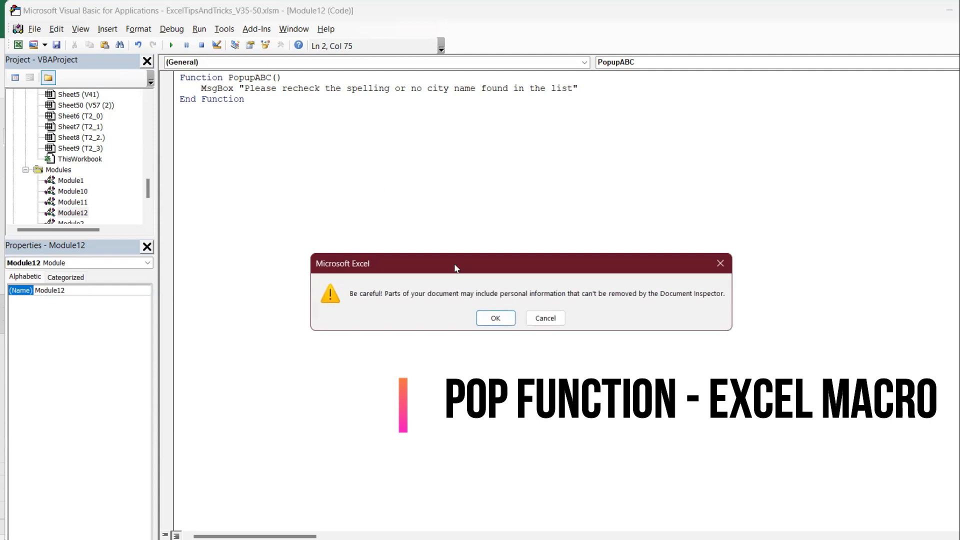
pyautogui.click(500, 318)
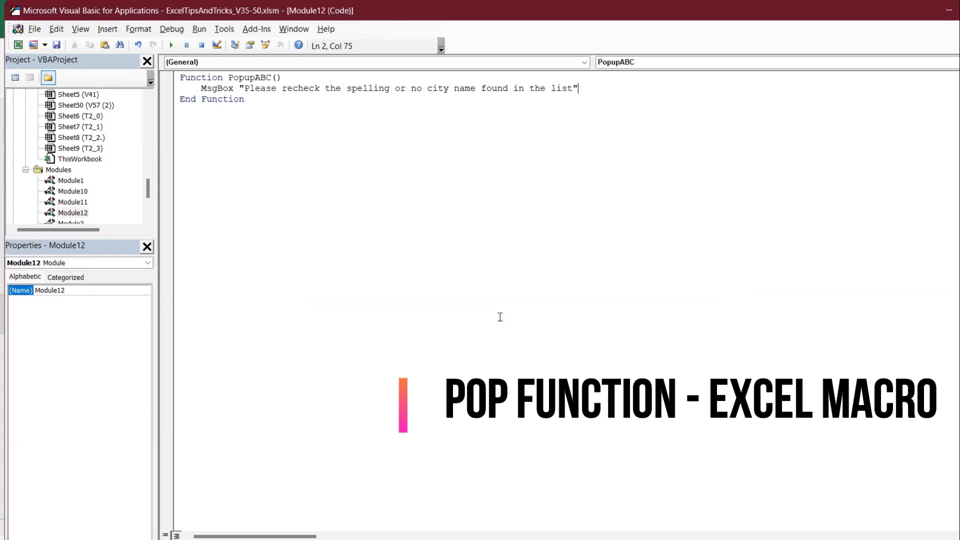
# - Switch back to the Excel sheet and replace the empty-text fallback in State cell G2 with the macro function: =IFERROR(VLOOKUP(F2,$A:$B,2,0),PopupABC())
pyautogui.moveTo(606, 539)
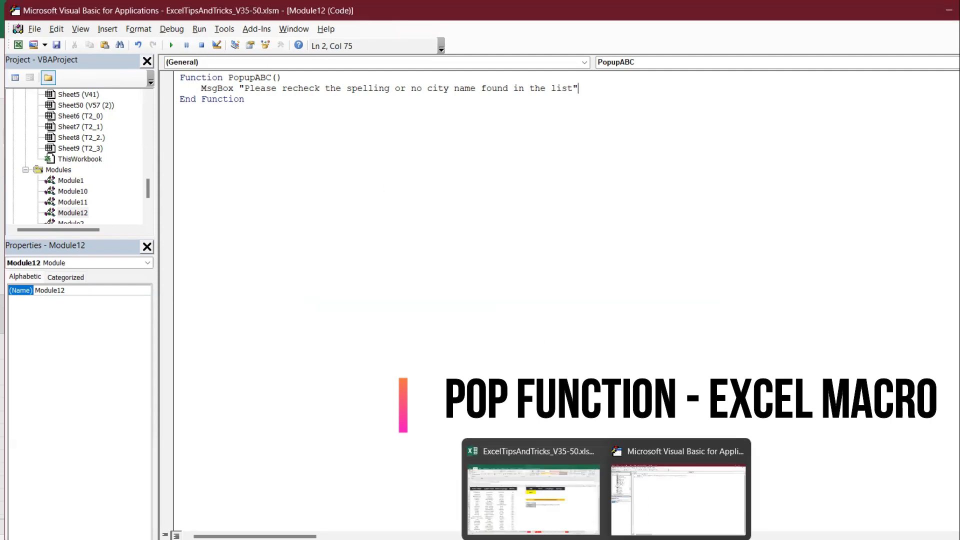
pyautogui.click(568, 502)
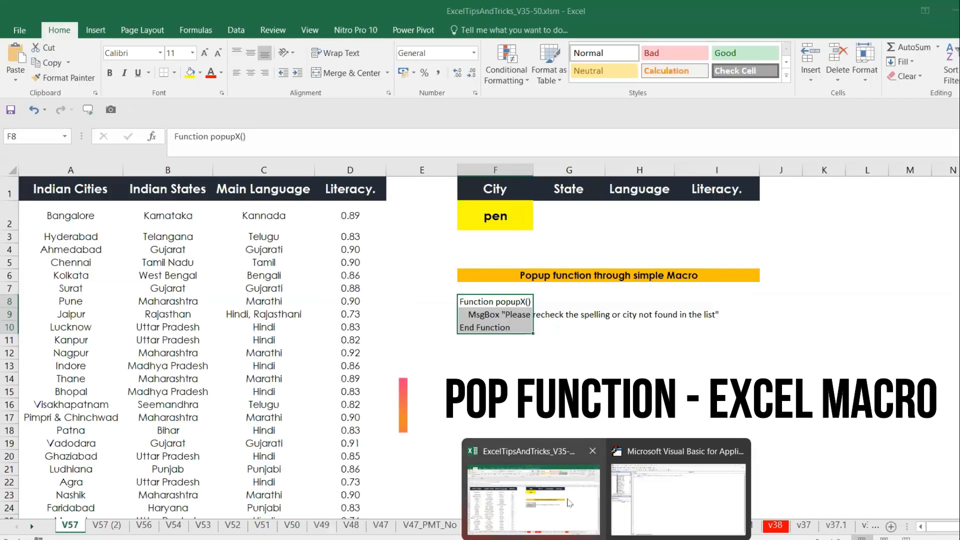
pyautogui.click(561, 220)
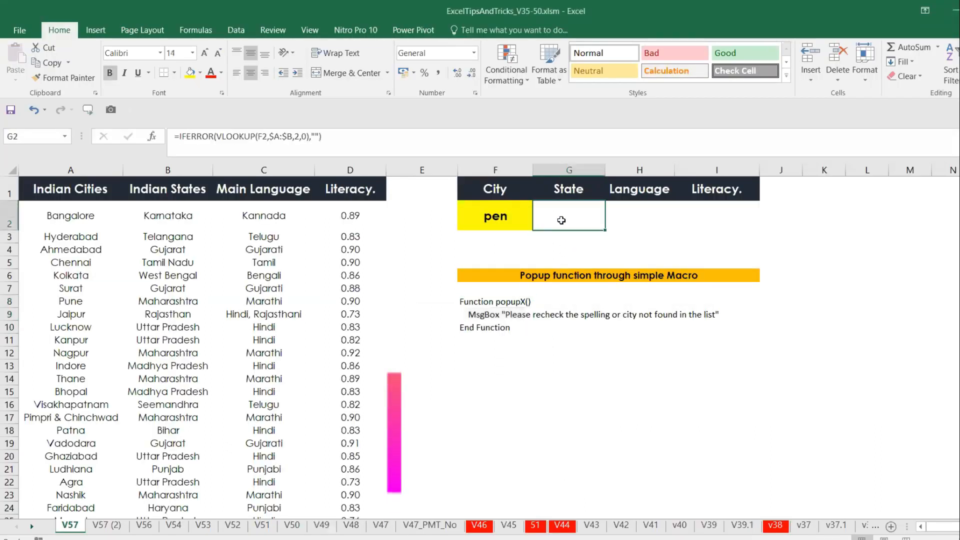
pyautogui.click(320, 136)
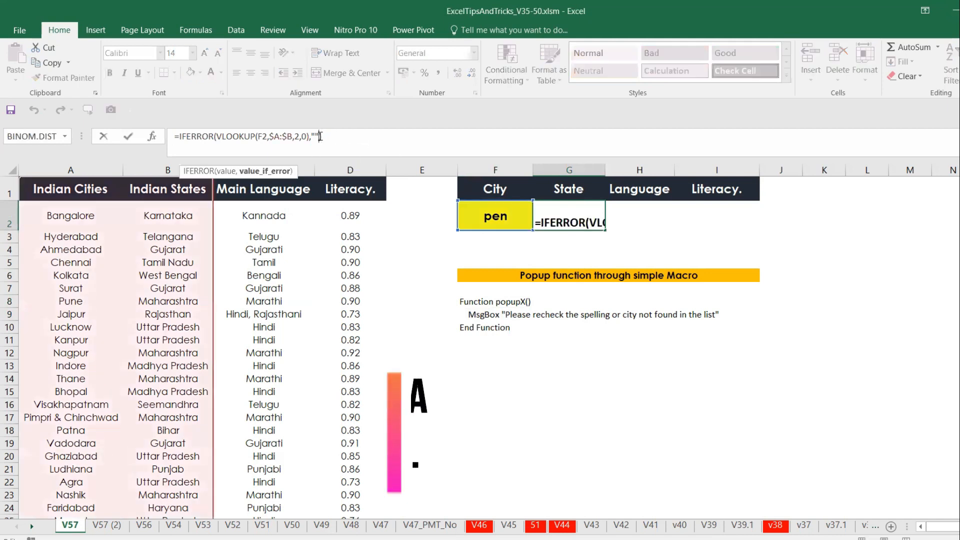
pyautogui.press('BackSpace')
pyautogui.press('BackSpace')
pyautogui.write('),')
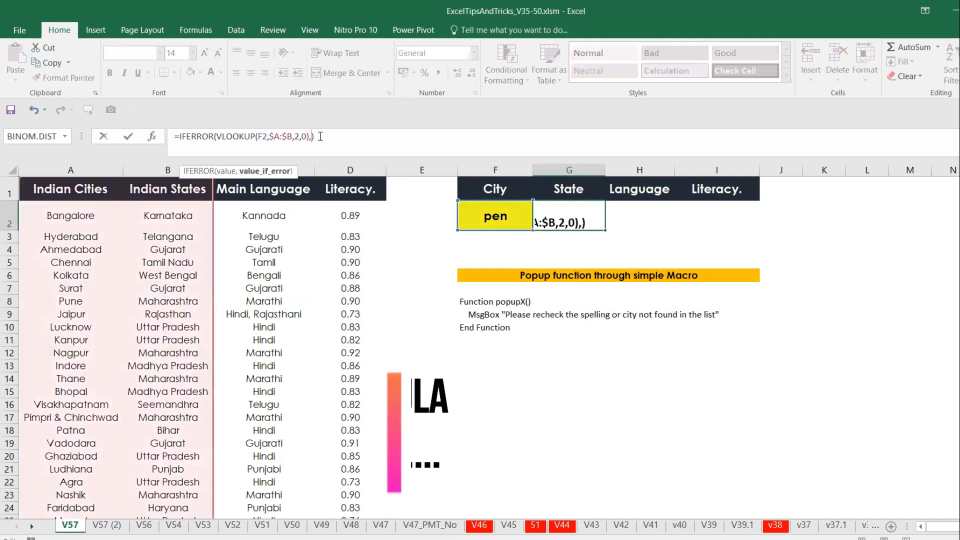
pyautogui.write('pop')
pyautogui.press('Down')
pyautogui.press('Down')
pyautogui.press('Down')
pyautogui.press('Down')
pyautogui.press('Down')
pyautogui.press('Down')
pyautogui.press('Down')
pyautogui.press('Down')
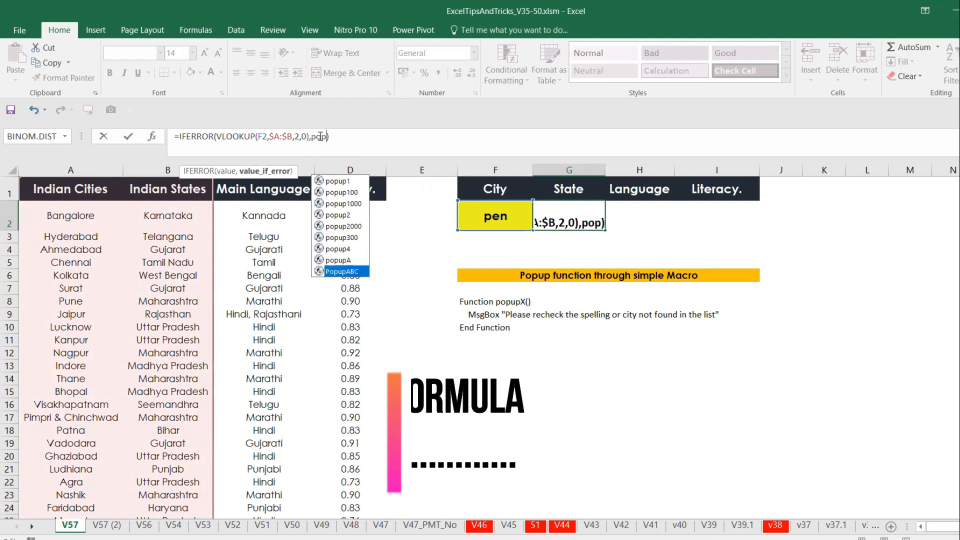
pyautogui.press('Tab')
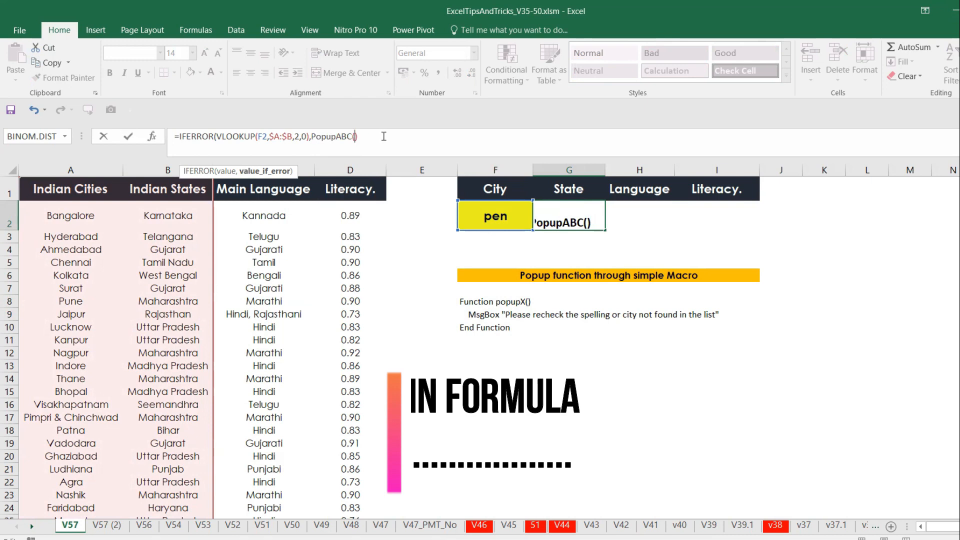
pyautogui.press('Return')
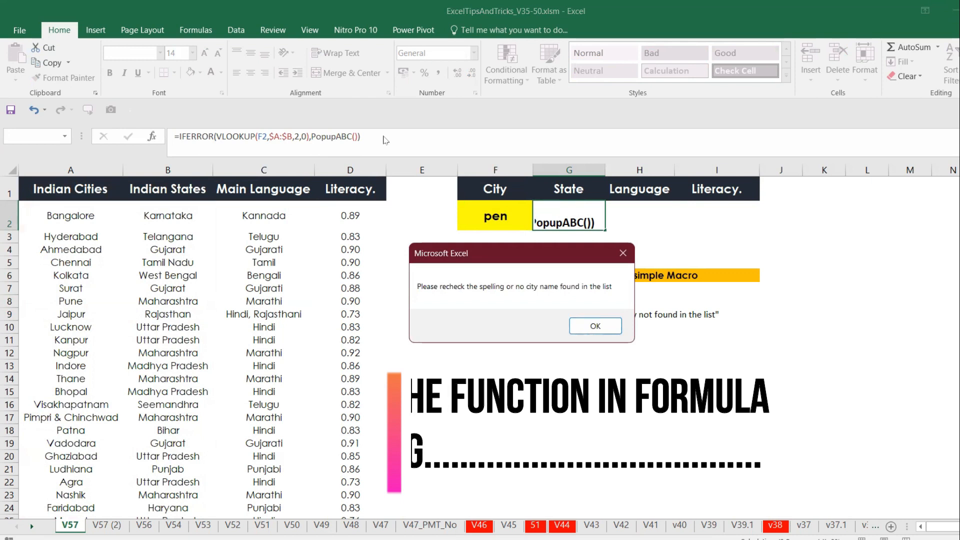
# - Replace the empty-text fallback in Language cell H2 with the macro function: =IFERROR(VLOOKUP(F2,$A:$C,3,0),PopupABC()), and dismiss the message box
pyautogui.press('Return')
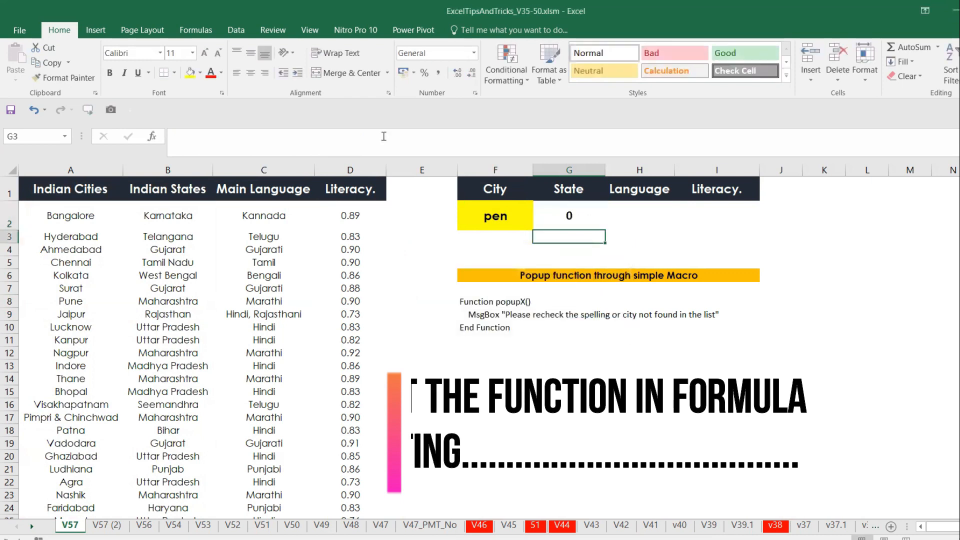
pyautogui.click(584, 216)
pyautogui.press('Right')
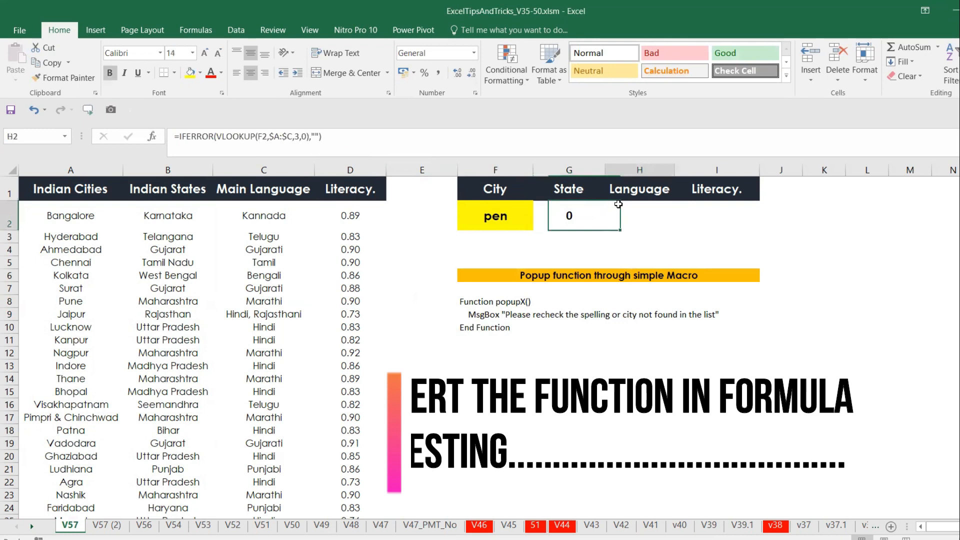
pyautogui.click(320, 136)
pyautogui.press('BackSpace')
pyautogui.press('BackSpace')
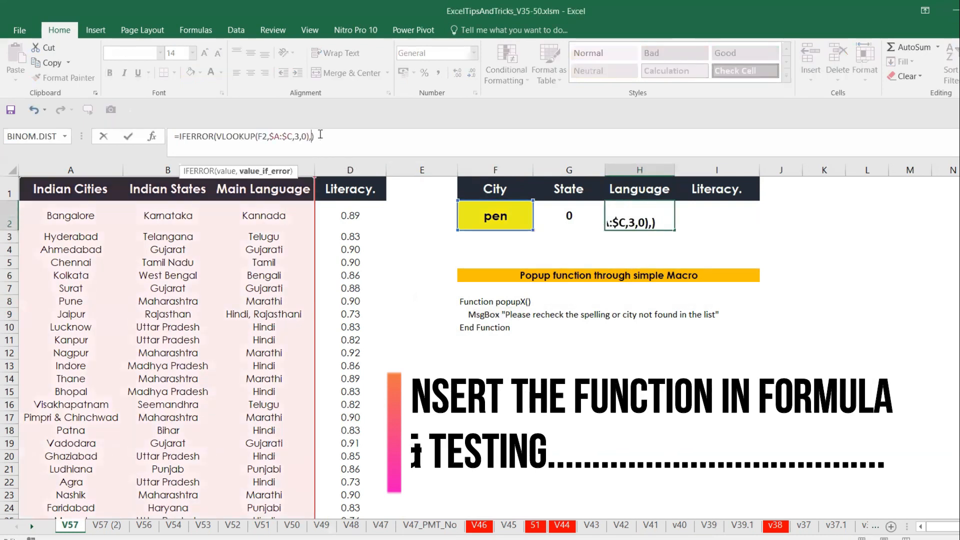
pyautogui.write('pop')
pyautogui.press('Down')
pyautogui.press('Down')
pyautogui.press('Down')
pyautogui.press('Down')
pyautogui.press('Down')
pyautogui.press('Down')
pyautogui.press('Down')
pyautogui.press('Down')
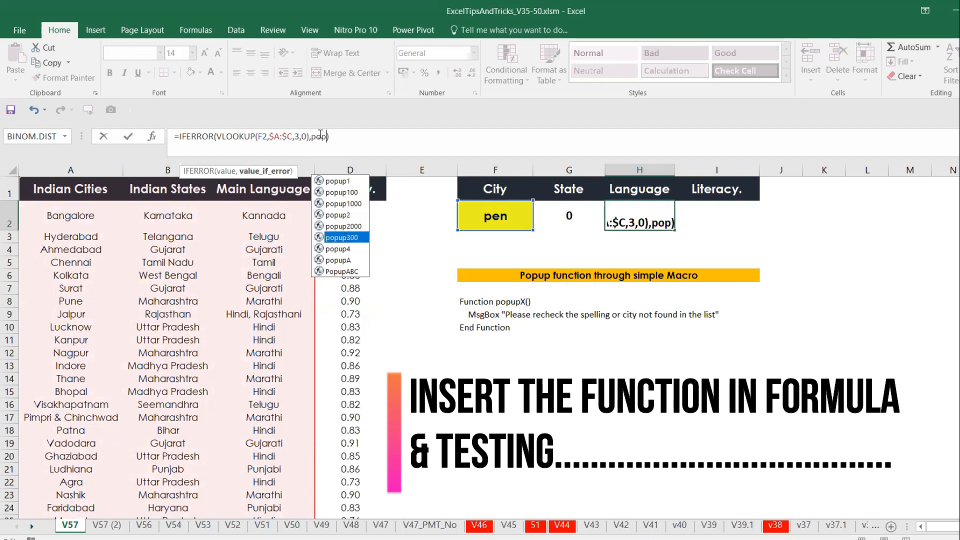
pyautogui.press('Tab')
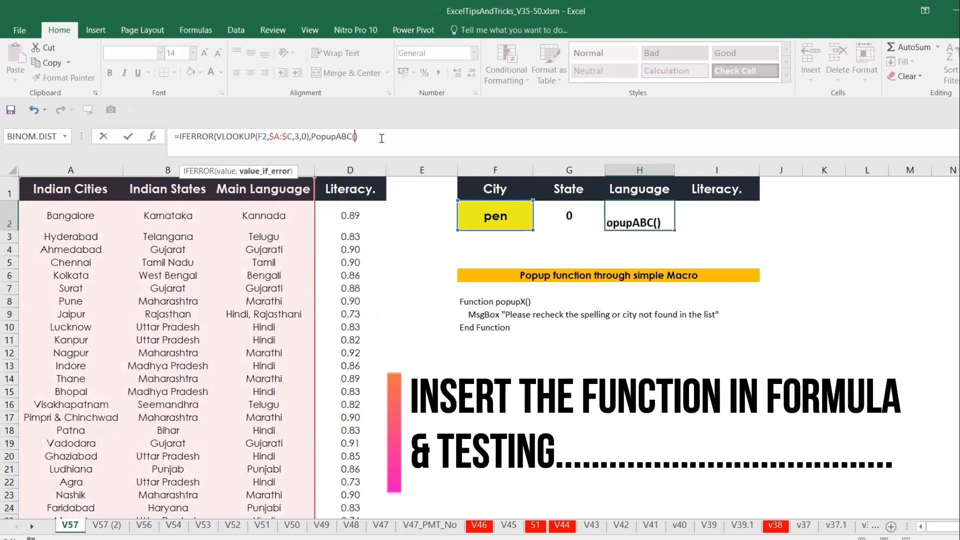
pyautogui.press('Return')
pyautogui.press('Return')
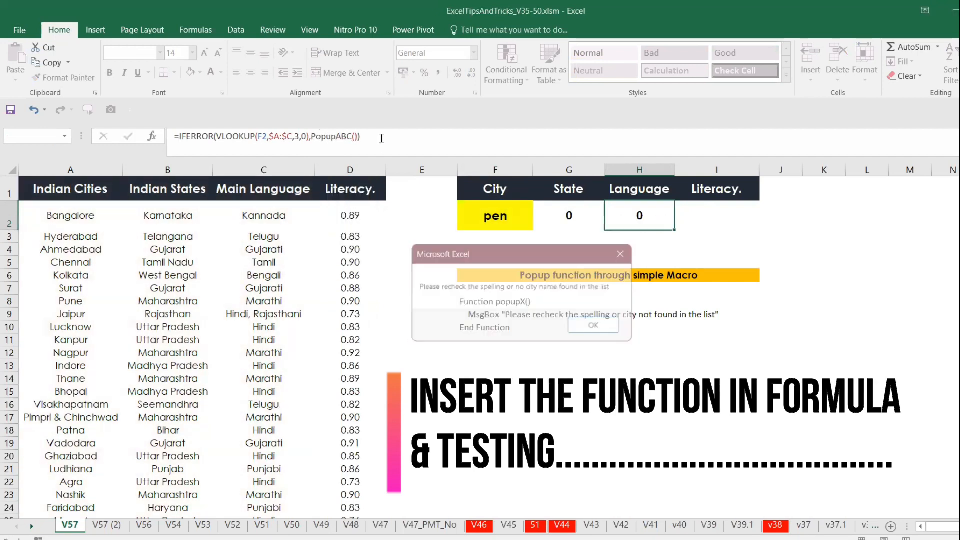
# - Replace the empty-text fallback in Literacy cell I2 with the macro function: =IFERROR(VLOOKUP(F2,$A:$D,4,0),PopupABC()), and dismiss the message box
pyautogui.click(720, 210)
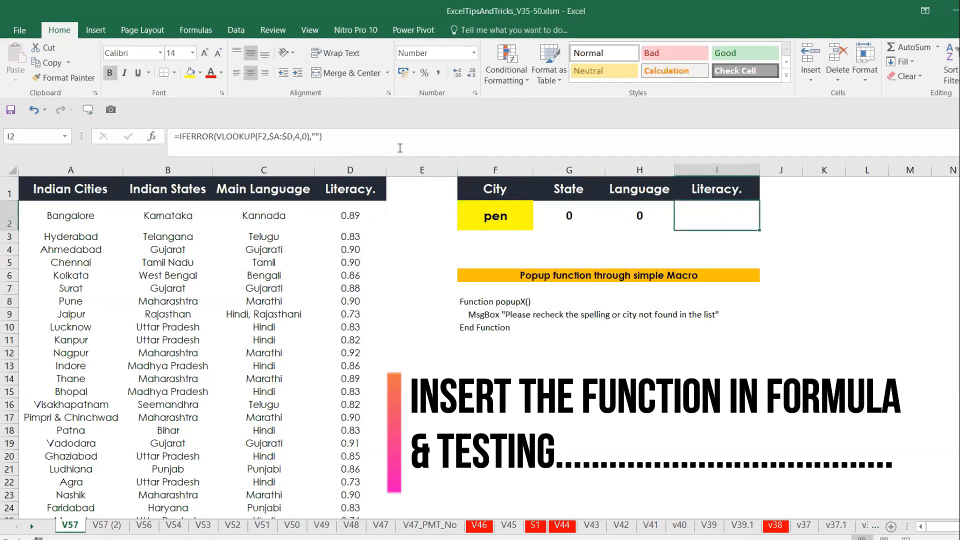
pyautogui.click(344, 136)
pyautogui.press('Left')
pyautogui.press('BackSpace')
pyautogui.press('BackSpace')
pyautogui.write('pop')
pyautogui.press('Down')
pyautogui.press('Down')
pyautogui.press('Down')
pyautogui.press('Down')
pyautogui.press('Down')
pyautogui.press('Down')
pyautogui.press('Down')
pyautogui.press('Down')
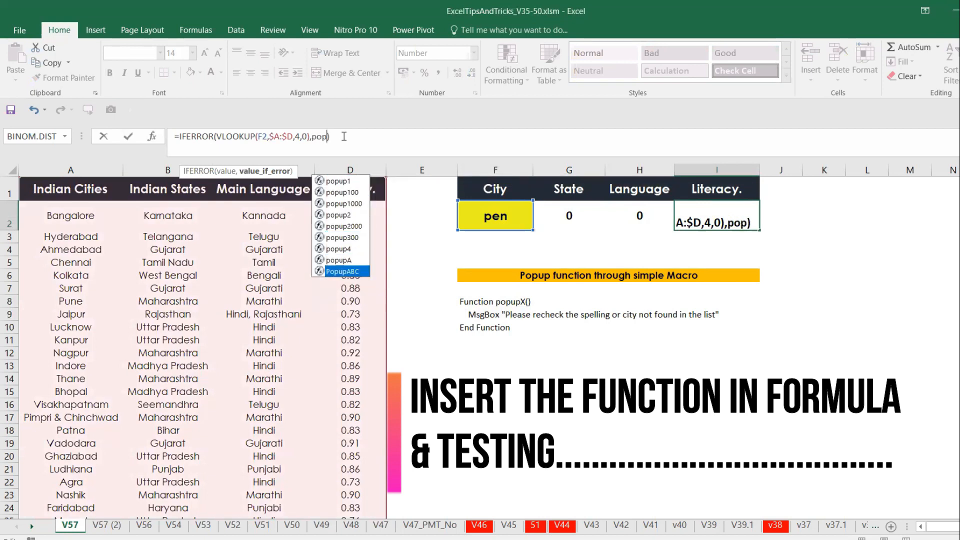
pyautogui.press('Tab')
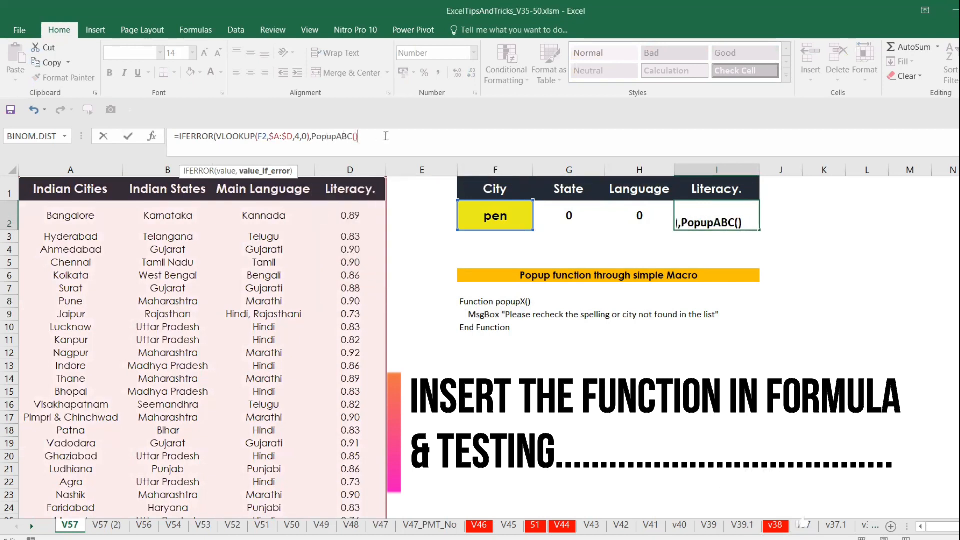
pyautogui.press('Return')
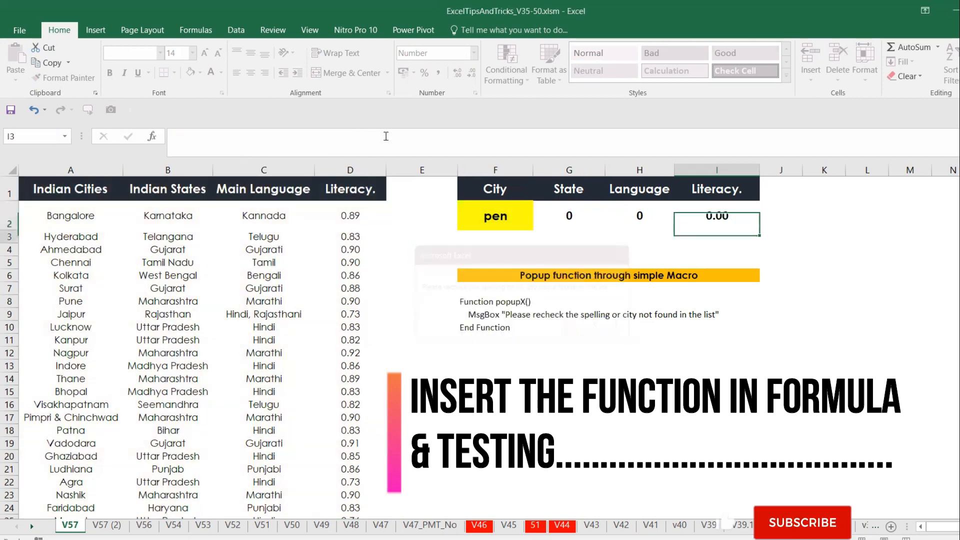
pyautogui.press('Return')
# - Reduce the number format of the lookup results in G2:I2 to zero decimal places
pyautogui.moveTo(537, 214); pyautogui.dragTo(725, 216)
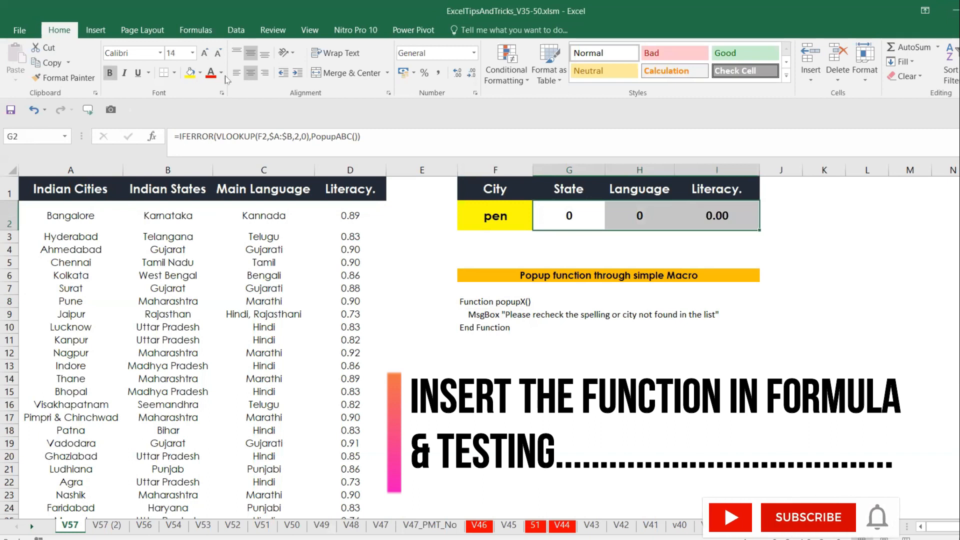
pyautogui.click(471, 73)
pyautogui.click(471, 73)
# - Test the lookup with Pune in City cell F2 and format the Literacy result in I2 to one decimal place
pyautogui.click(488, 209)
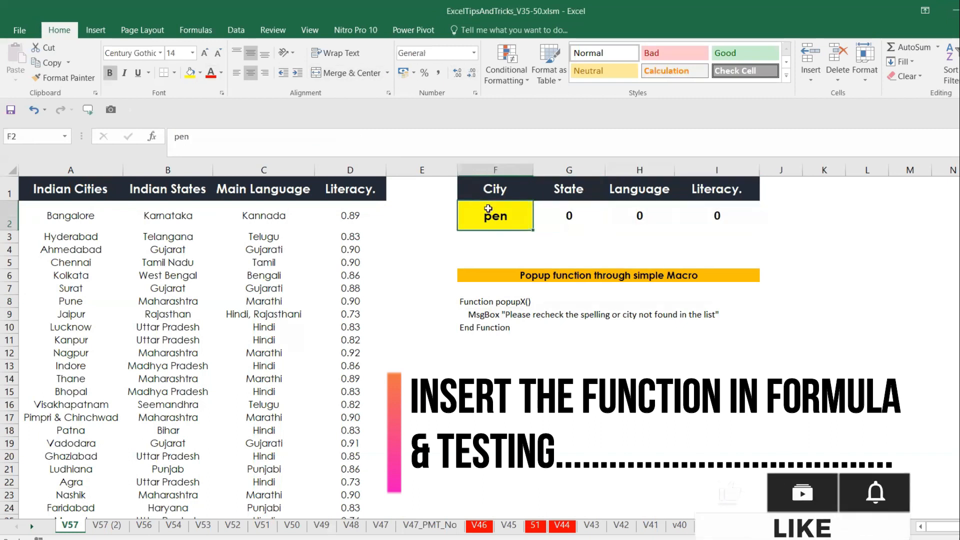
pyautogui.write('Pune')
pyautogui.press('Return')
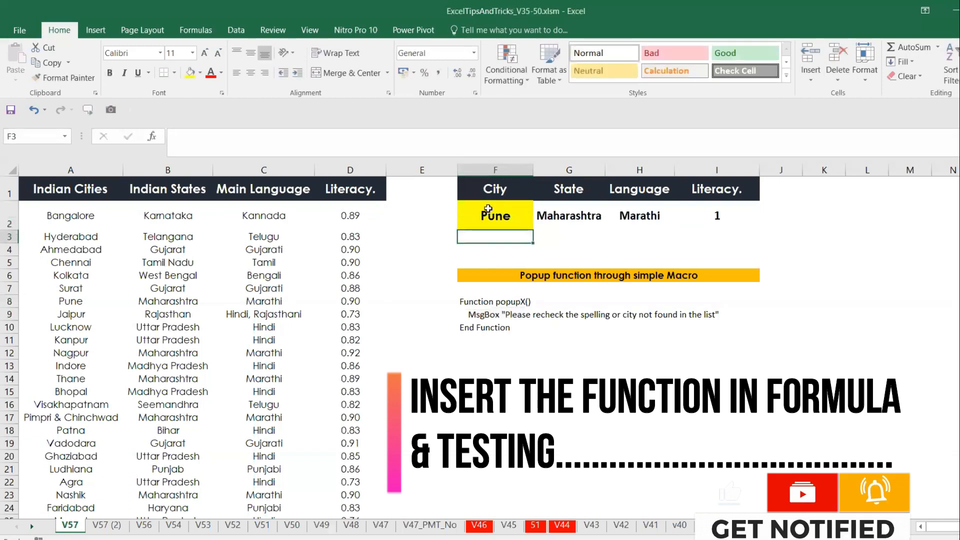
pyautogui.click(697, 216)
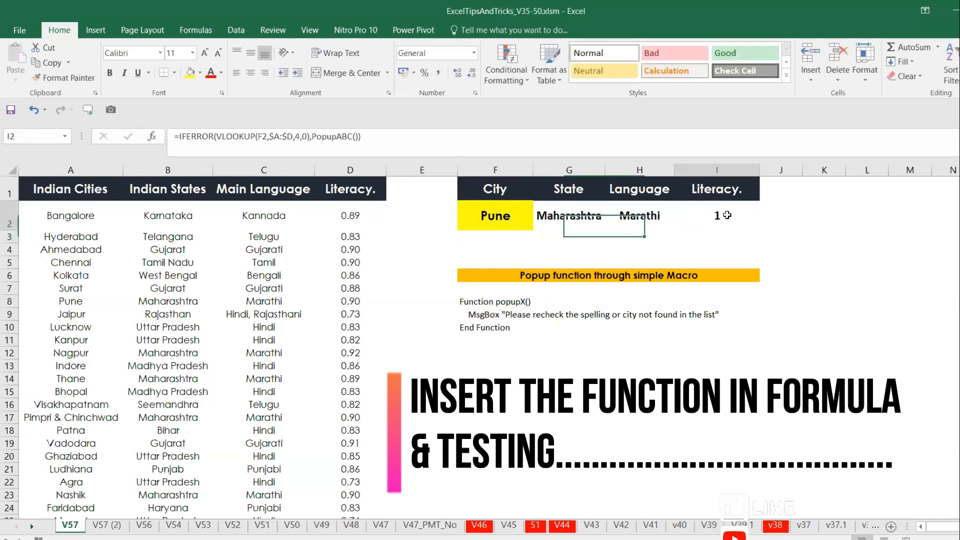
pyautogui.click(457, 74)
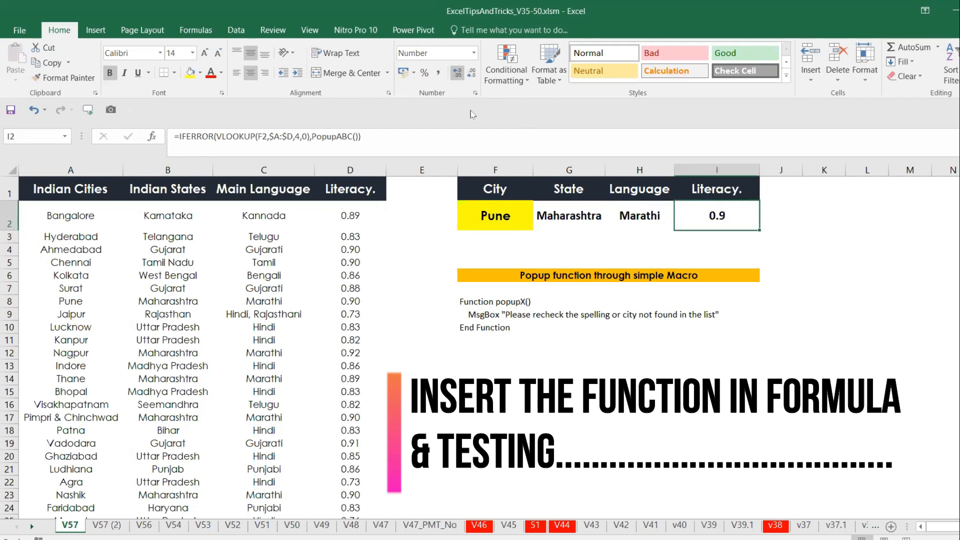
# - Test the lookup by entering surat and then Thane in City cell F2
pyautogui.click(503, 214)
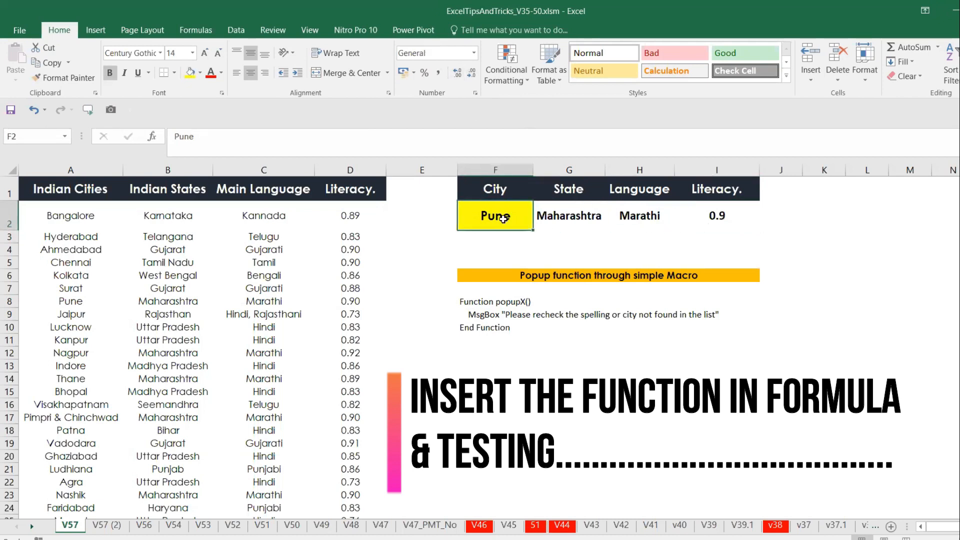
pyautogui.write('surat')
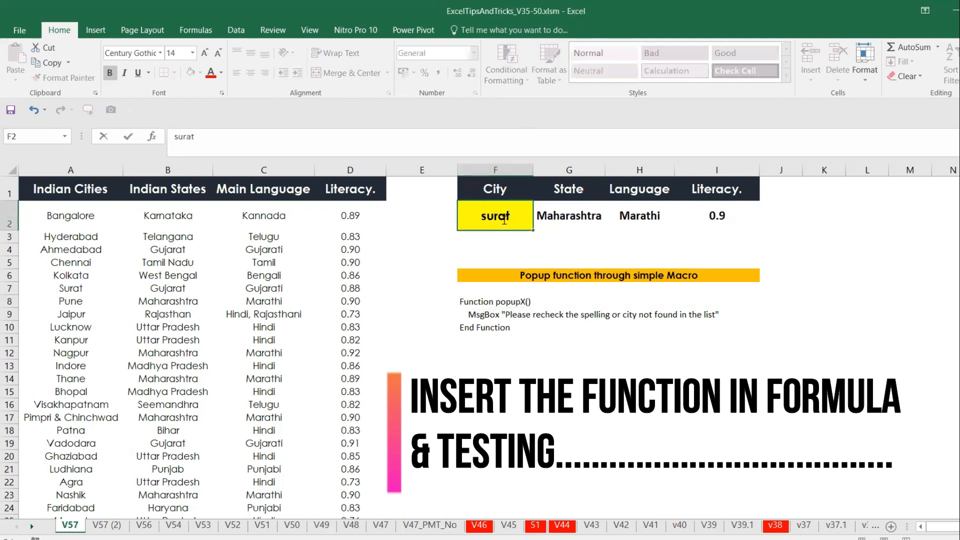
pyautogui.press('Return')
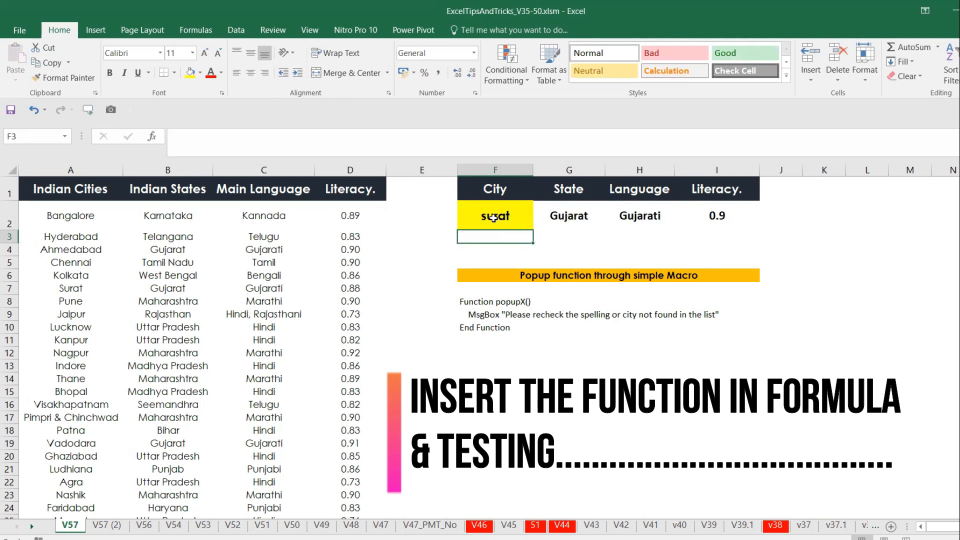
pyautogui.write('Ta')
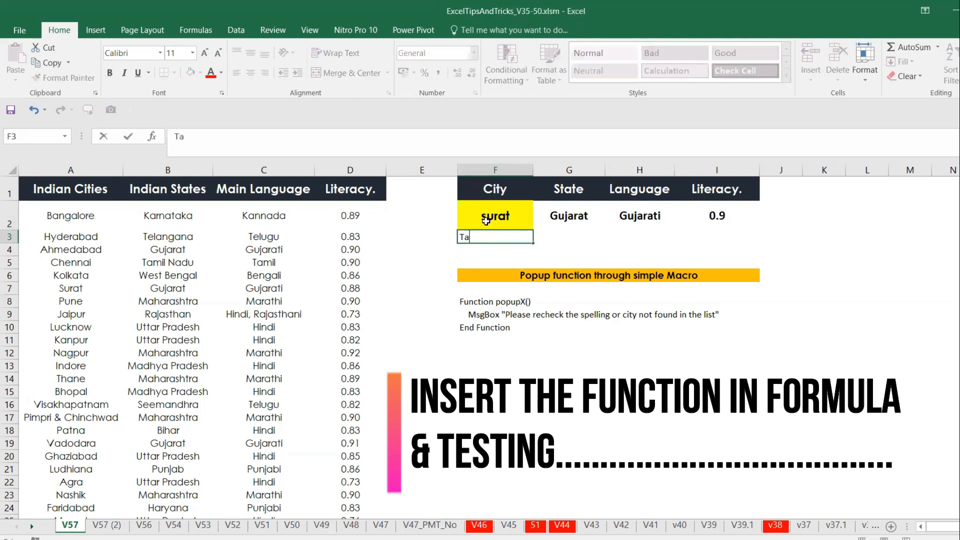
pyautogui.press('Escape')
pyautogui.click(486, 221)
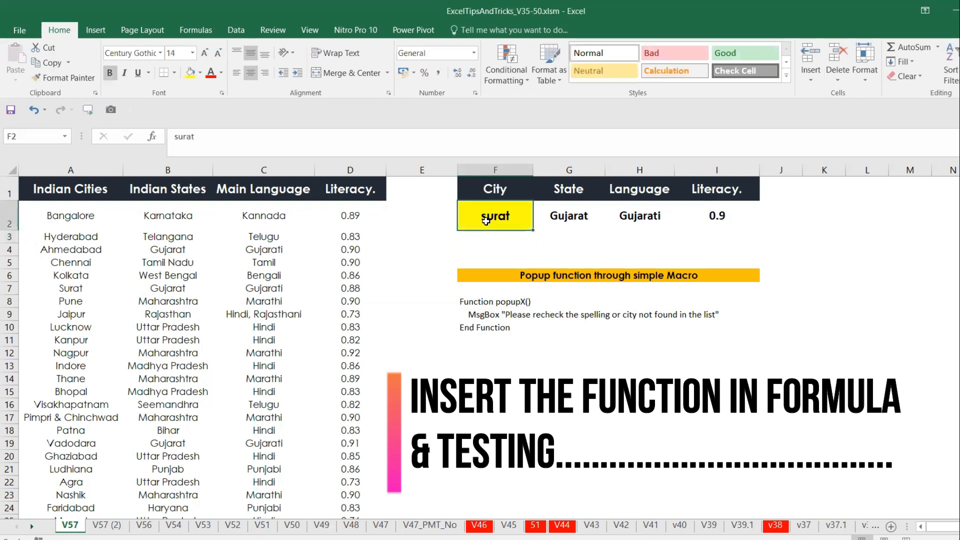
pyautogui.write('Thane')
pyautogui.press('Return')
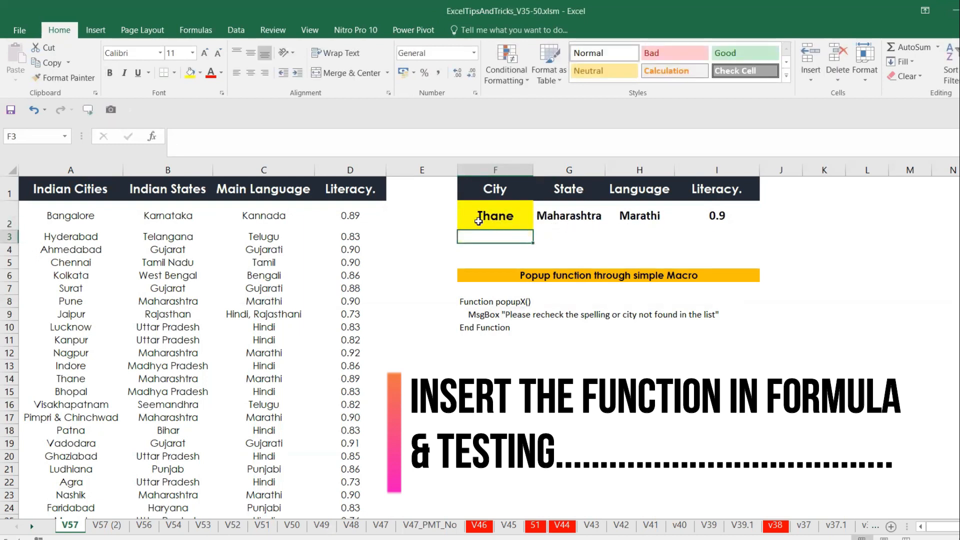
# - Test City cell F2 with Patna and then the unlisted city delhi, dismissing the message boxes
pyautogui.click(478, 221)
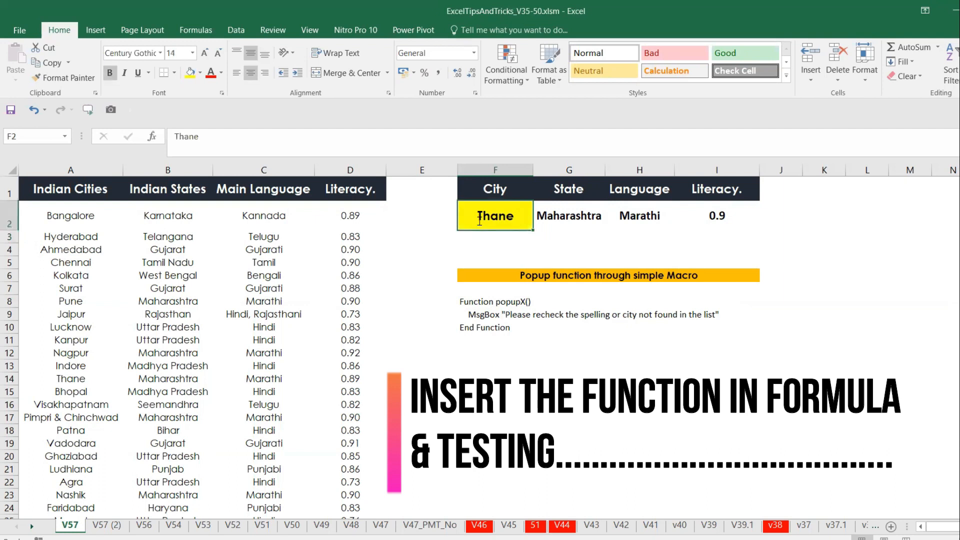
pyautogui.write('Patna')
pyautogui.press('Return')
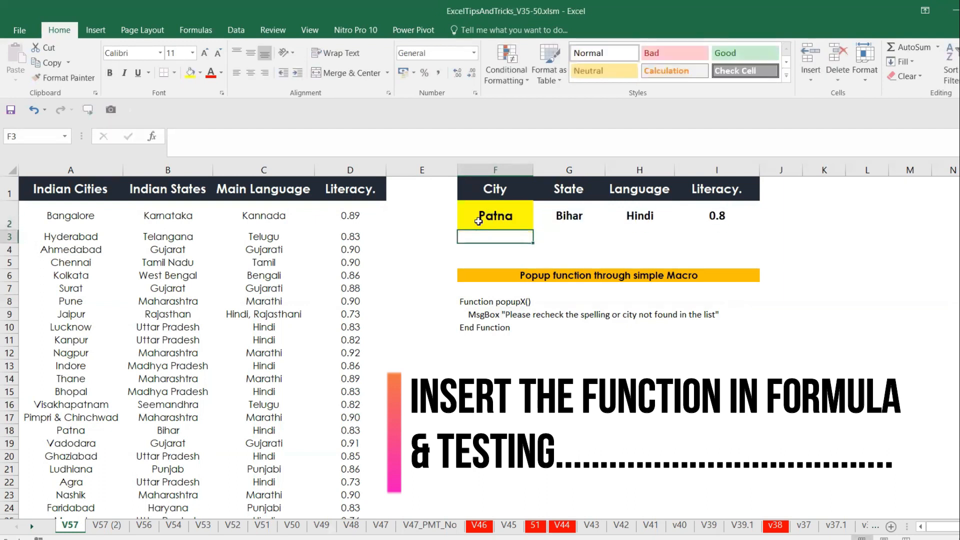
pyautogui.click(478, 221)
pyautogui.write('delhi')
pyautogui.press('Return')
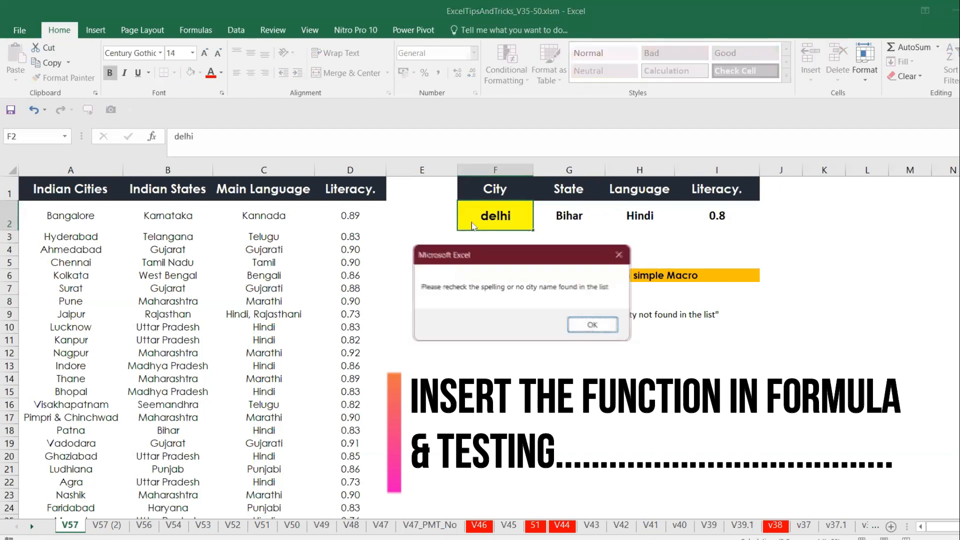
pyautogui.click(598, 327)
pyautogui.click(595, 326)
# - Add filters to the city table's header row and search the Indian Cities filter for "de" without applying it
pyautogui.click(103, 195)
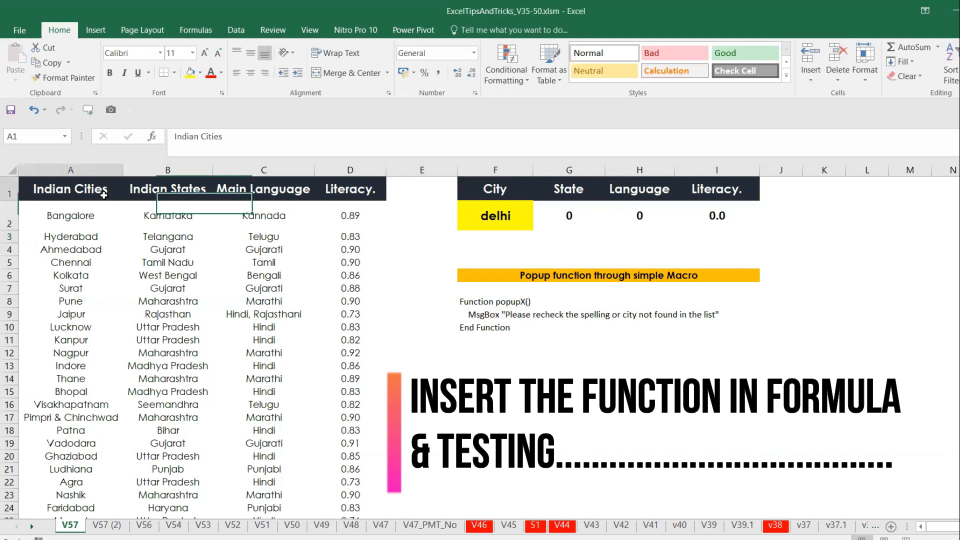
pyautogui.hotkey('ctrl', 'shift', 'l')
pyautogui.click(116, 194)
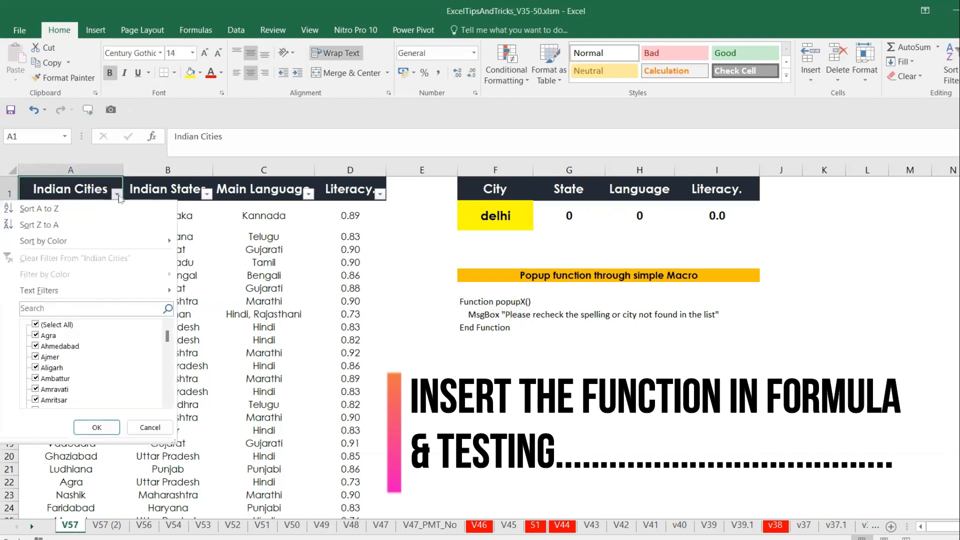
pyautogui.click(89, 305)
pyautogui.write('de')
pyautogui.press('Escape')
pyautogui.press('Escape')
# - Enter Delhi as a new city in A96, the first empty row below Maheshtala
pyautogui.click(74, 318)
pyautogui.press('Down')
pyautogui.press('Down')
pyautogui.press('Down')
pyautogui.press('Down')
pyautogui.press('Down')
pyautogui.press('Down')
pyautogui.press('Down')
pyautogui.press('Down')
pyautogui.press('Down')
pyautogui.press('Down')
pyautogui.press('Down')
pyautogui.press('Down')
pyautogui.press('Down')
pyautogui.press('Down')
pyautogui.press('Down')
pyautogui.press('Down')
pyautogui.press('Down')
pyautogui.press('Down')
pyautogui.press('Down')
pyautogui.press('Down')
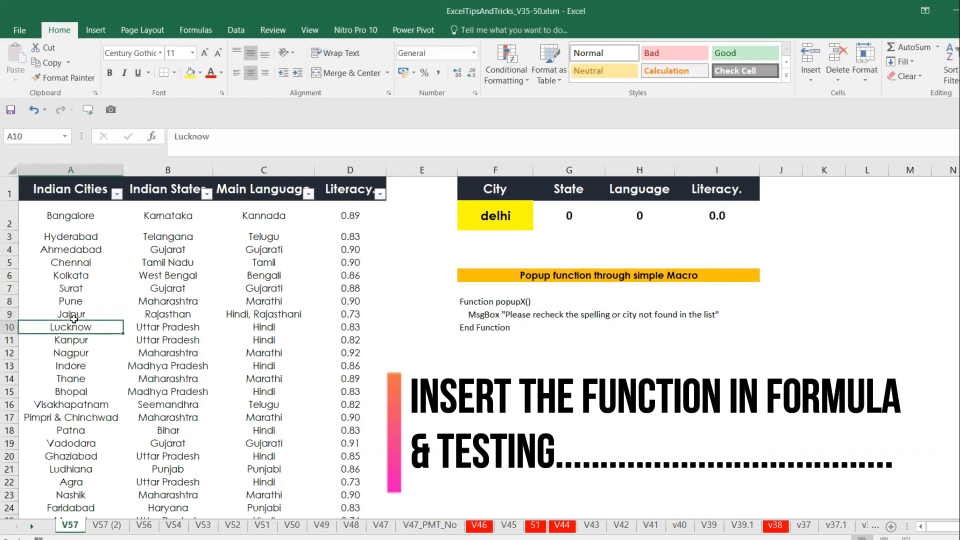
pyautogui.press('Down')
pyautogui.press('Down')
pyautogui.press('Down')
pyautogui.press('Down')
pyautogui.press('Down')
pyautogui.press('Down')
pyautogui.press('Down')
pyautogui.press('Down')
pyautogui.press('Down')
pyautogui.press('Down')
pyautogui.press('Down')
pyautogui.press('Down')
pyautogui.press('Down')
pyautogui.press('Down')
pyautogui.press('Down')
pyautogui.press('Down')
pyautogui.press('Down')
pyautogui.press('Down')
pyautogui.press('Down')
pyautogui.press('Down')
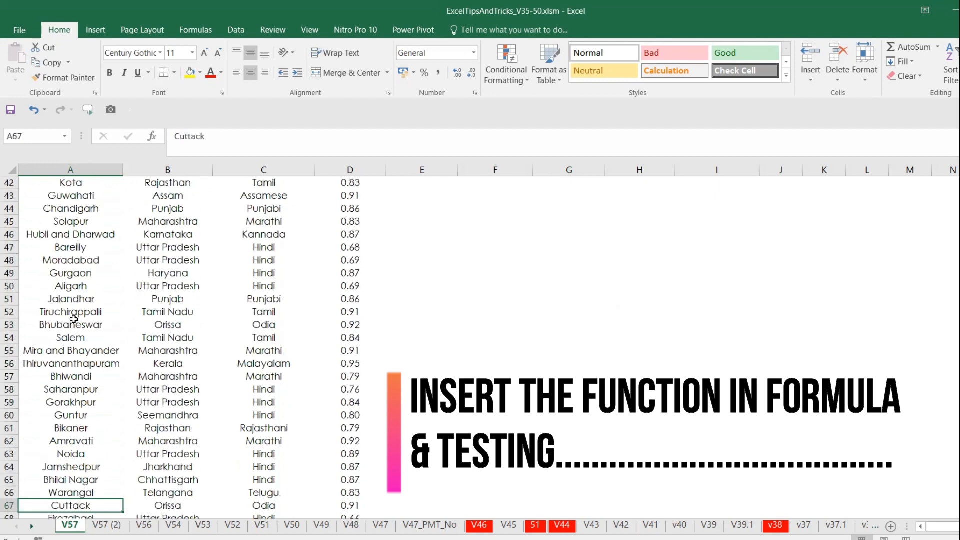
pyautogui.press('Down')
pyautogui.press('Down')
pyautogui.press('Down')
pyautogui.press('Down')
pyautogui.press('Down')
pyautogui.press('Down')
pyautogui.press('Down')
pyautogui.press('Down')
pyautogui.press('Down')
pyautogui.press('Down')
pyautogui.press('Down')
pyautogui.press('Down')
pyautogui.press('Down')
pyautogui.press('Down')
pyautogui.press('Down')
pyautogui.press('Down')
pyautogui.press('Down')
pyautogui.press('Down')
pyautogui.press('Down')
pyautogui.press('Down')
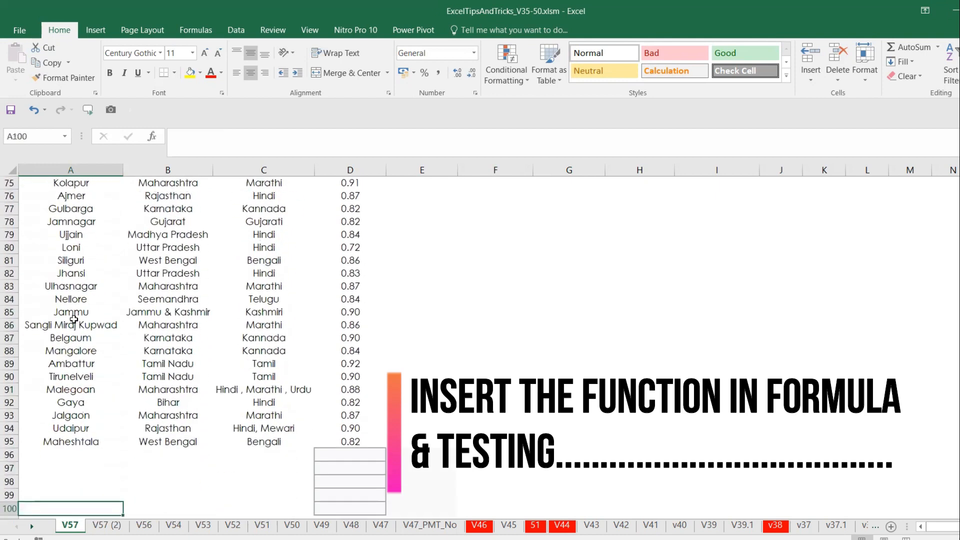
pyautogui.press('Up')
pyautogui.press('Up')
pyautogui.press('Up')
pyautogui.press('Up')
pyautogui.press('Up')
pyautogui.press('Up')
pyautogui.press('Up')
pyautogui.press('Up')
pyautogui.press('Up')
pyautogui.press('Up')
pyautogui.press('Up')
pyautogui.press('Up')
pyautogui.press('Up')
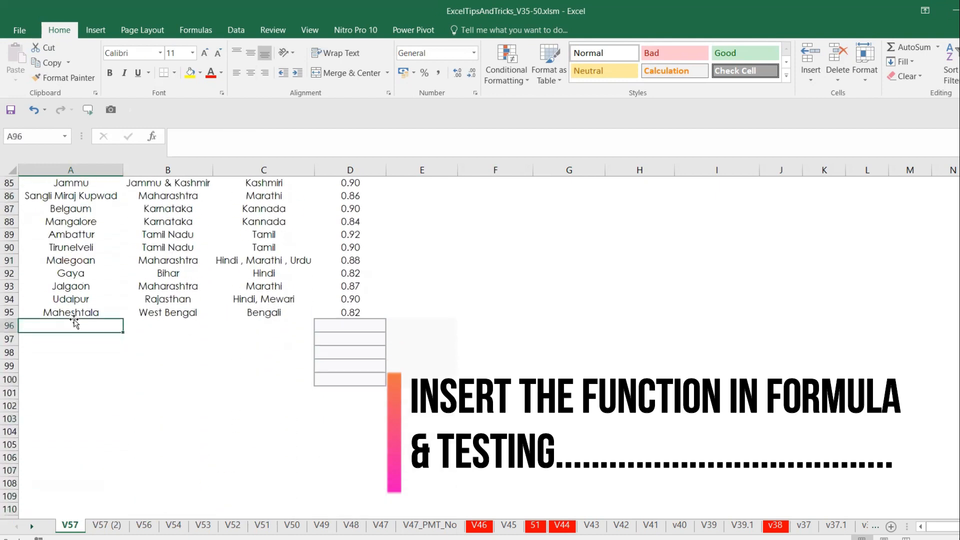
pyautogui.write('Delhi')
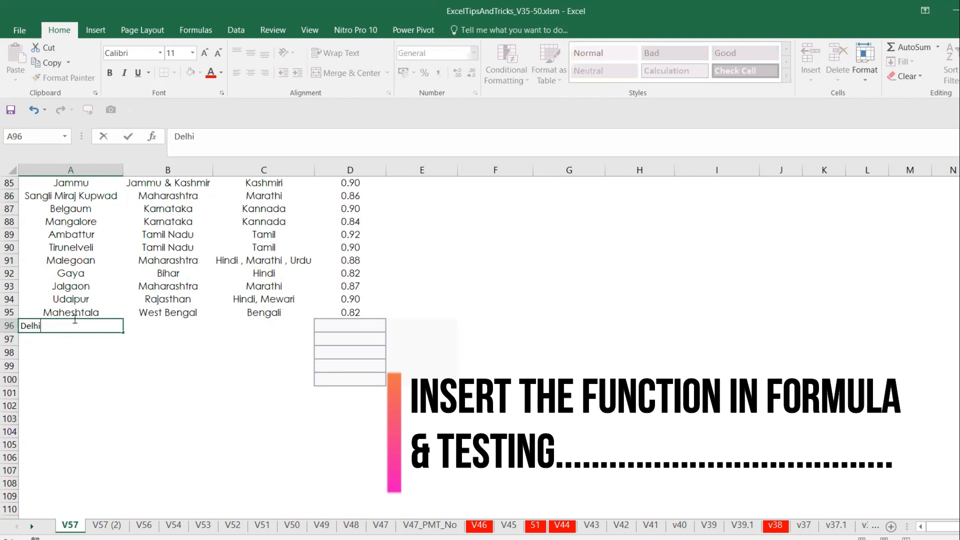
pyautogui.press('Return')
# - Enter Delhi as the state in B96 for the new city row
pyautogui.press('Up')
pyautogui.press('Right')
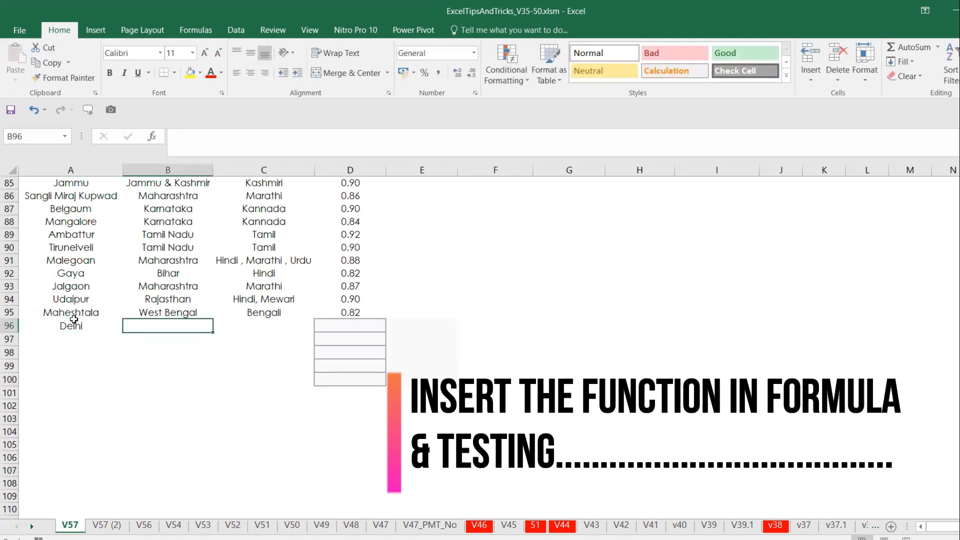
pyautogui.write('d')
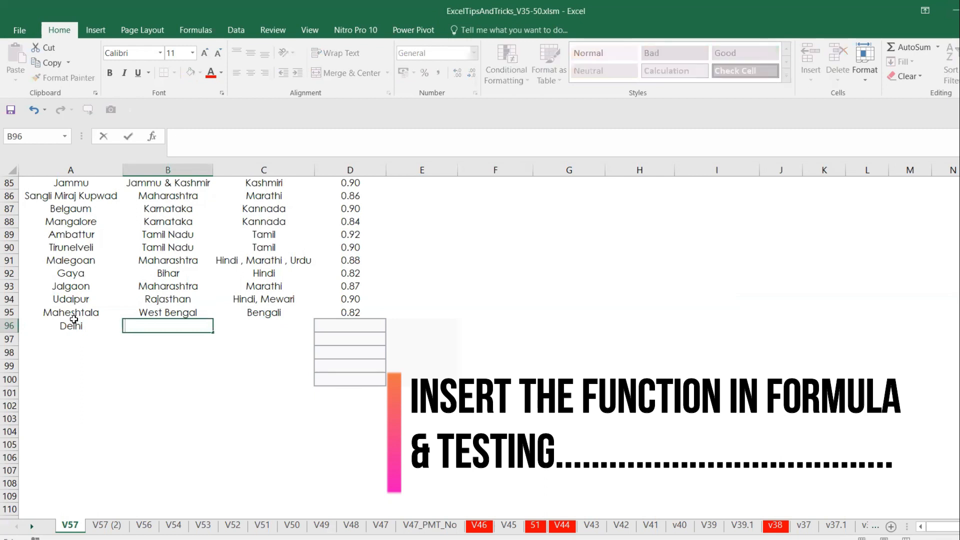
pyautogui.press('Return')
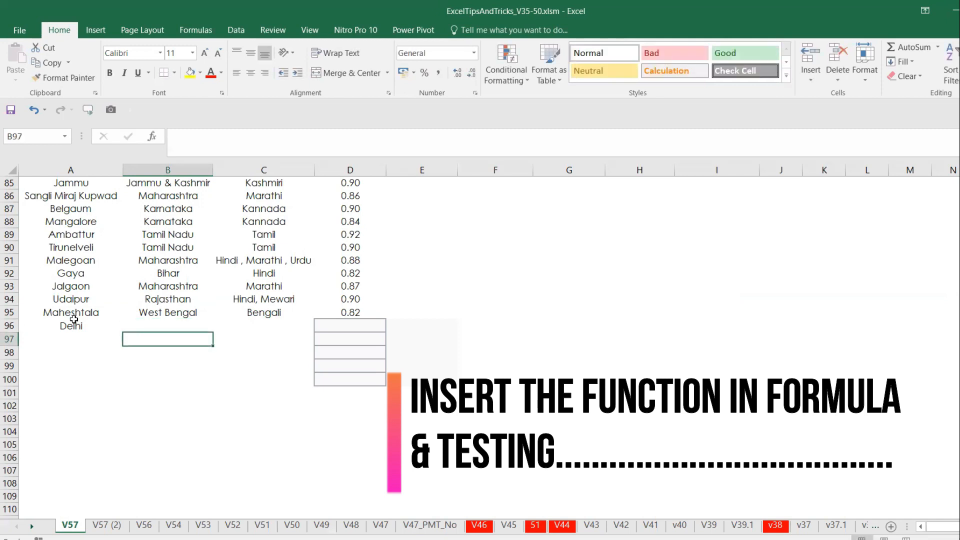
pyautogui.press('Up')
pyautogui.write('D')
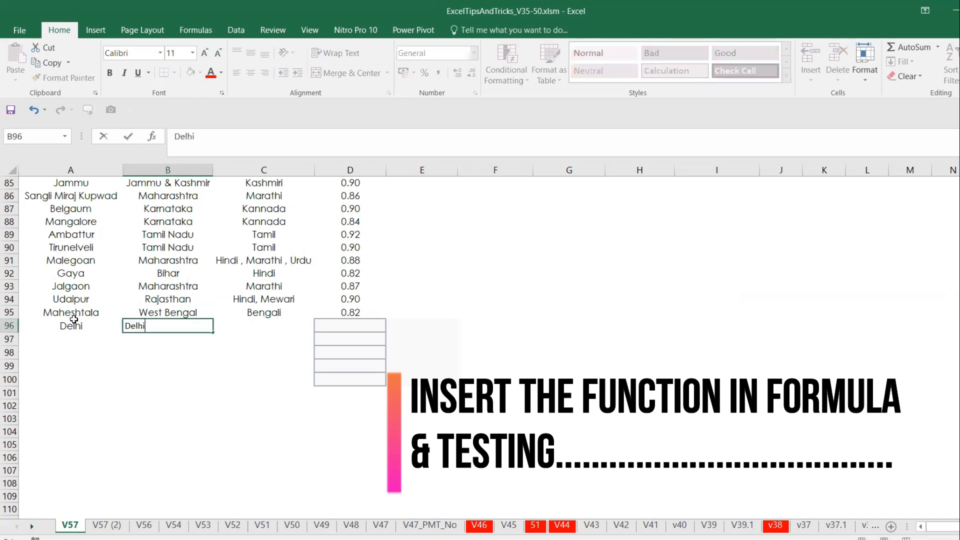
pyautogui.press('Tab')
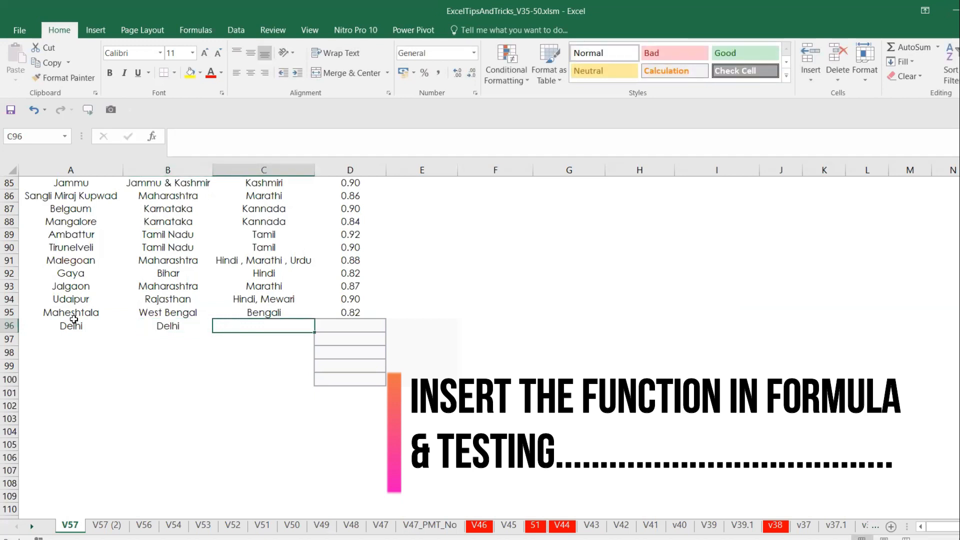
# - Complete the Delhi row with Hindi in C96 and a literacy of 0.9 in D96, adjusting the decimals shown
pyautogui.write('Hindi')
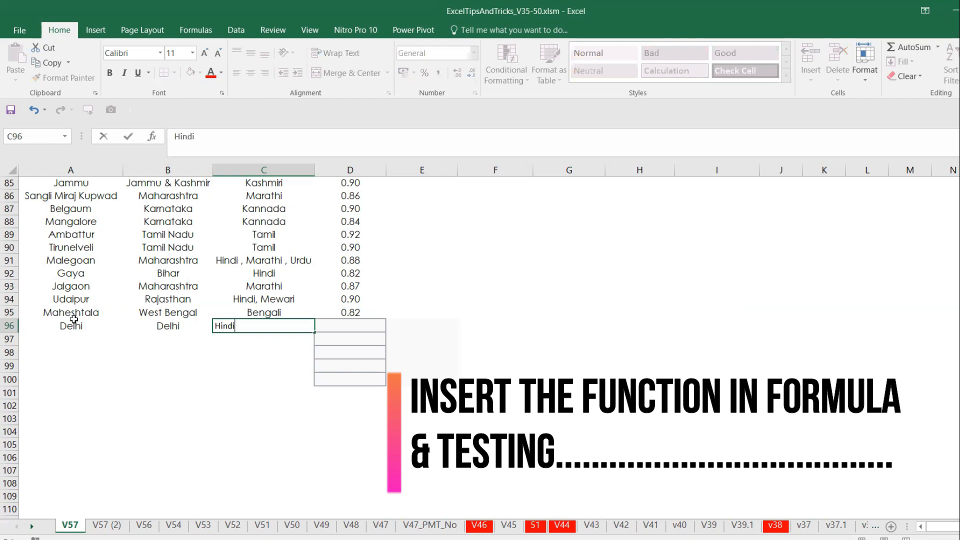
pyautogui.press('Tab')
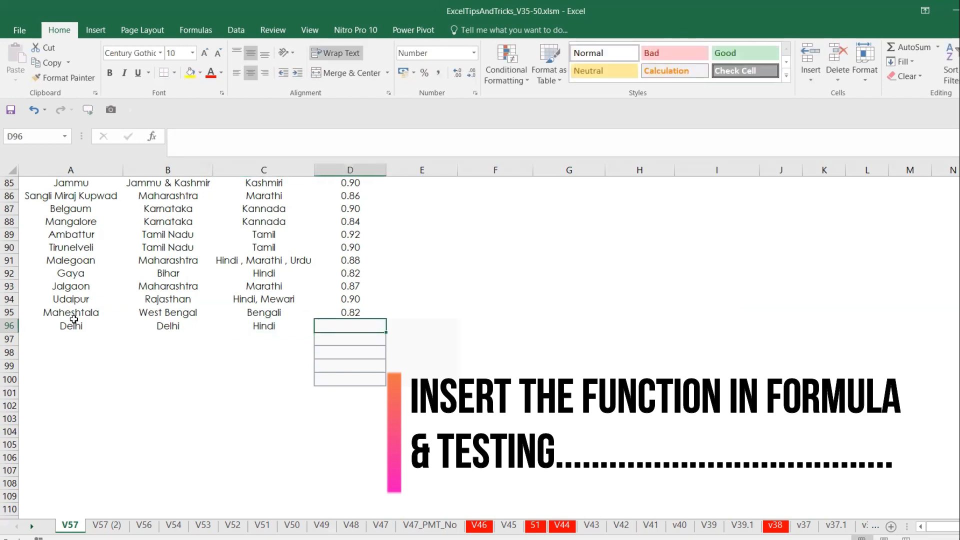
pyautogui.write('1')
pyautogui.press('Return')
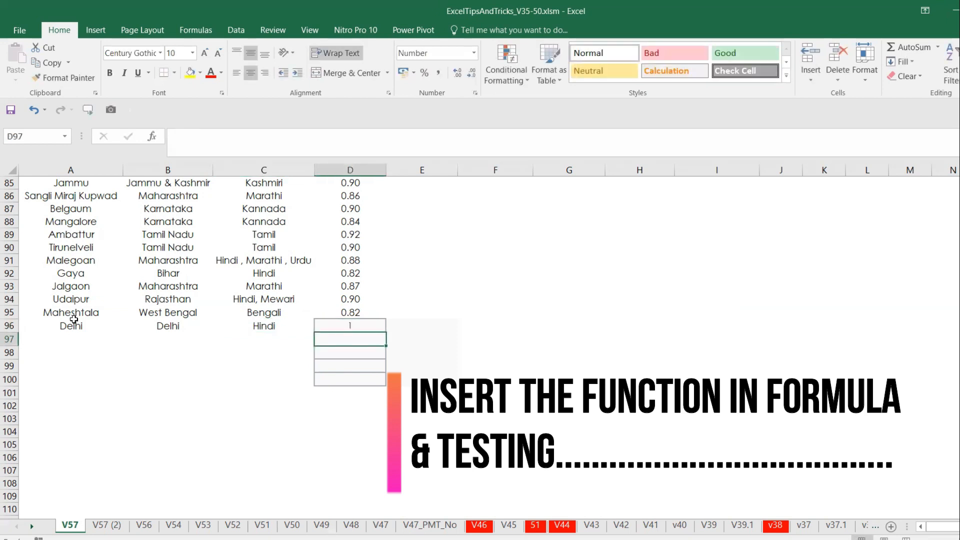
pyautogui.click(348, 325)
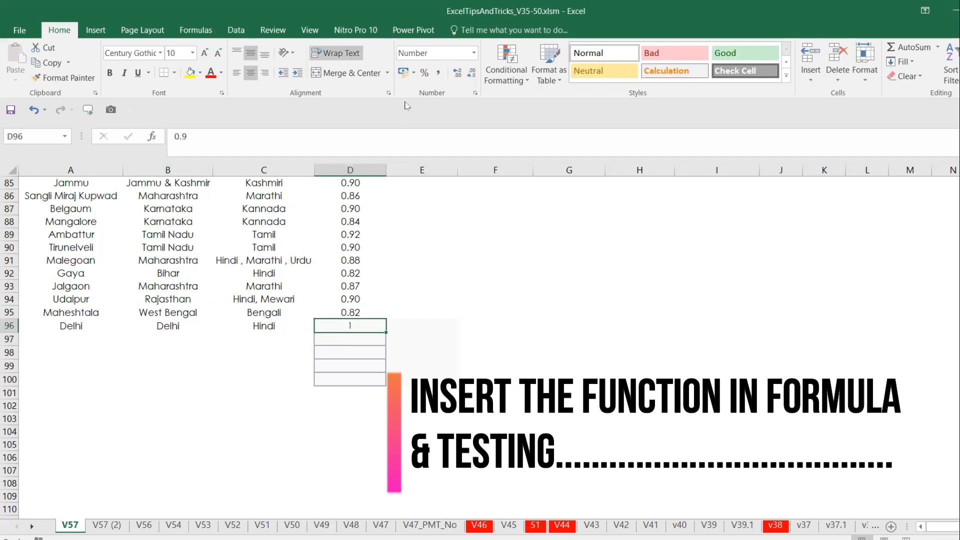
pyautogui.click(457, 73)
pyautogui.scroll(20, 480, 345)
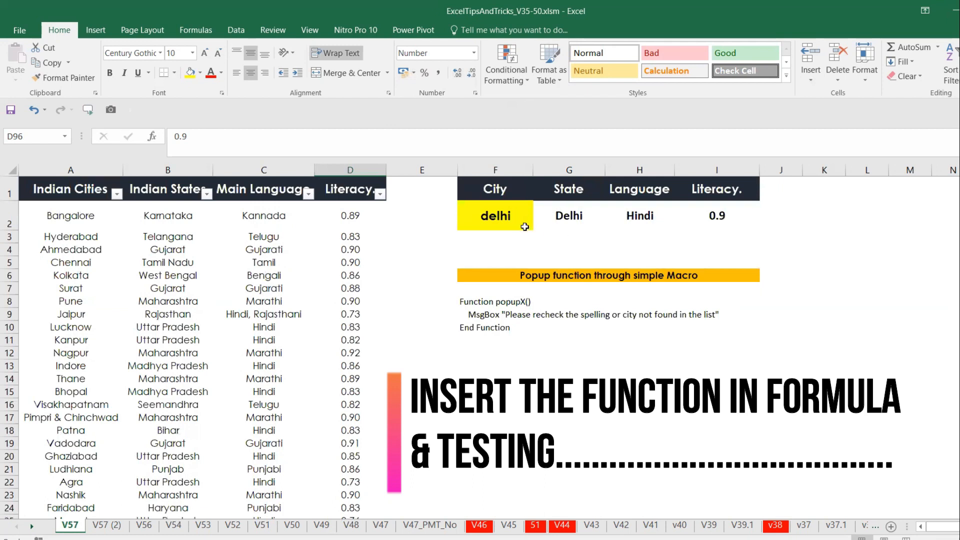
# - Start another table row below Delhi with New city in A97 and new state in B97
pyautogui.scroll(-20, 290, 473)
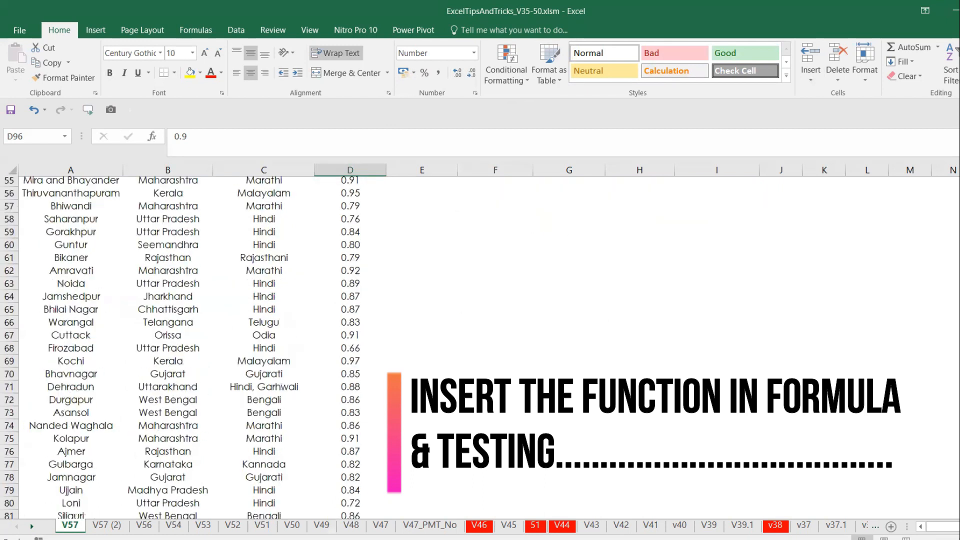
pyautogui.click(94, 492)
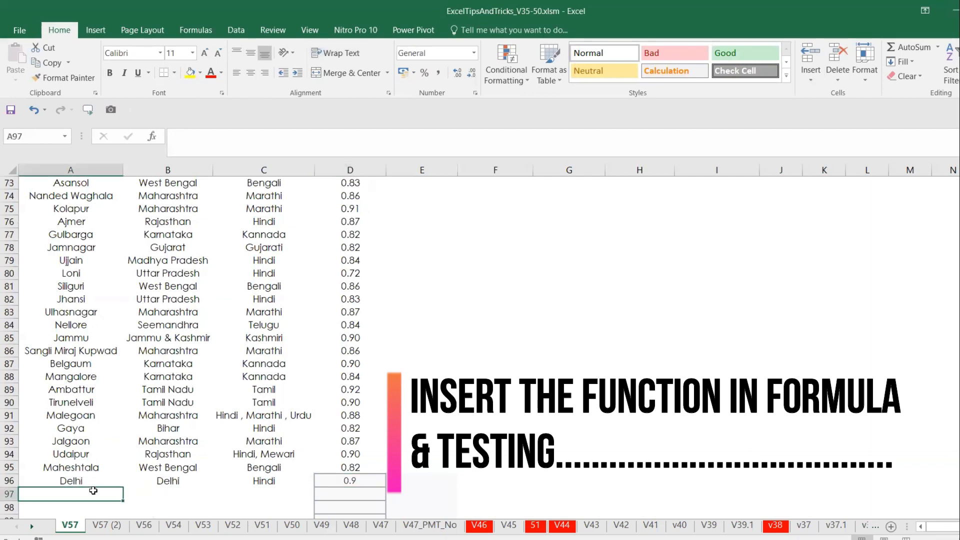
pyautogui.write('New city')
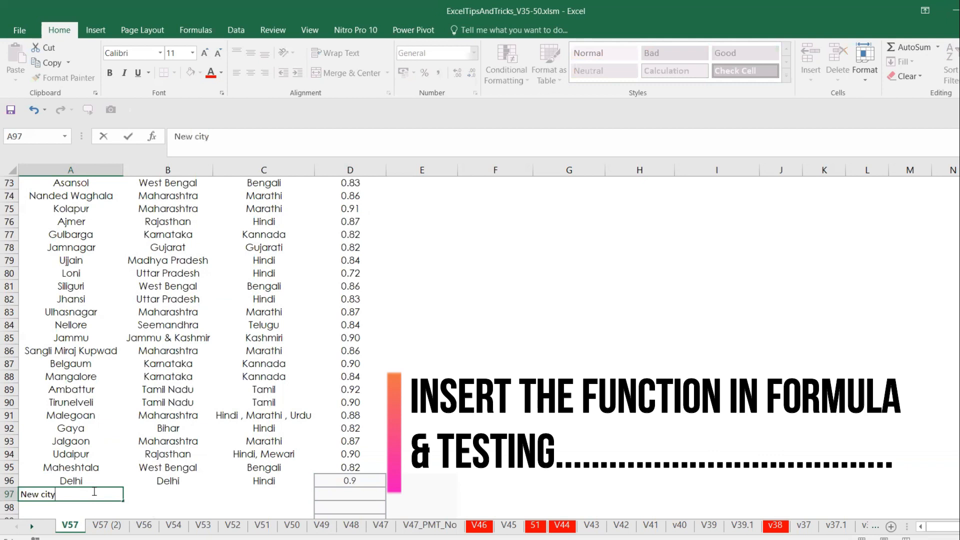
pyautogui.press('Tab')
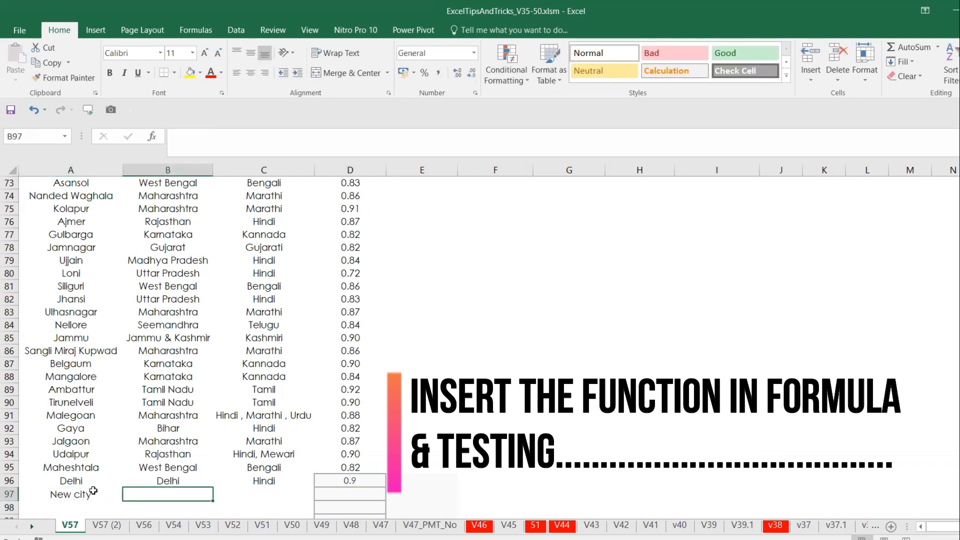
pyautogui.write('new stat')
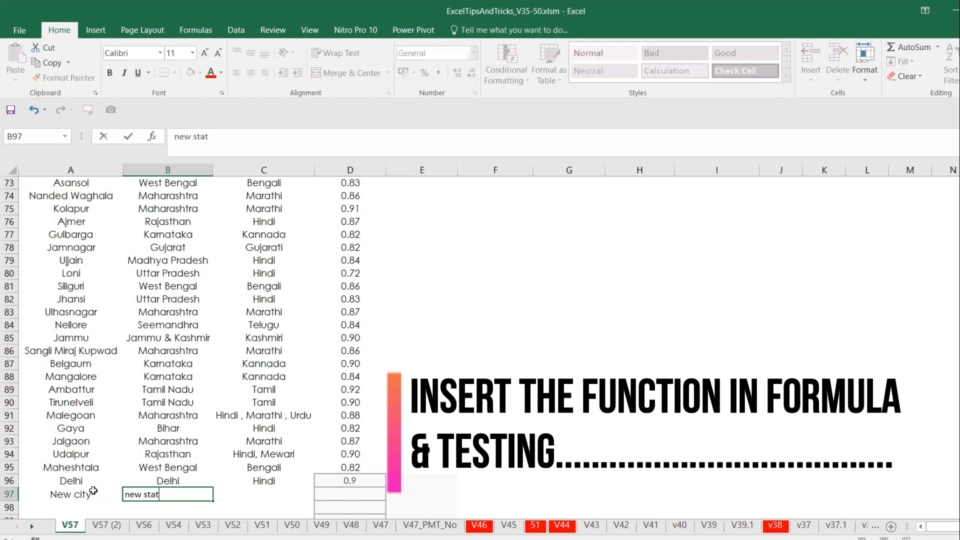
pyautogui.write('e0')
pyautogui.press('BackSpace')
# - Fill in the rest of the New city row with new lang in C97 and a literacy of 1 in D97
pyautogui.click(267, 489)
pyautogui.write('new lang')
pyautogui.press('Return')
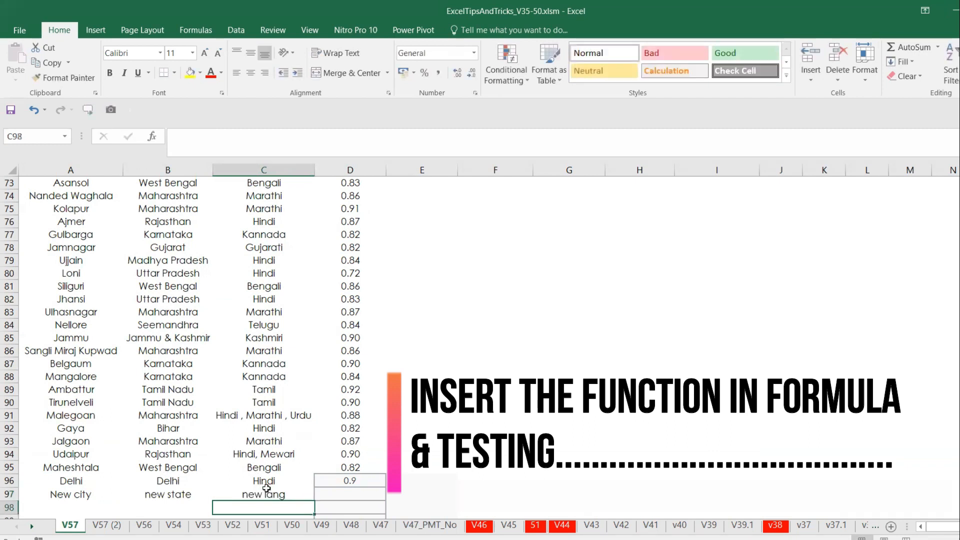
pyautogui.click(338, 494)
pyautogui.write('1')
pyautogui.press('Return')
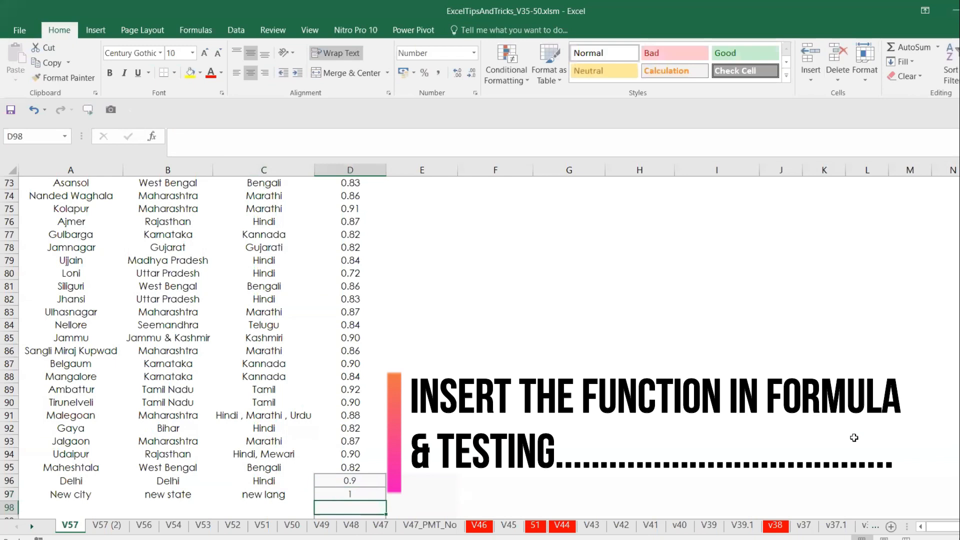
# - Test the lookup by entering new city in City cell F2
pyautogui.scroll(20, 577, 289)
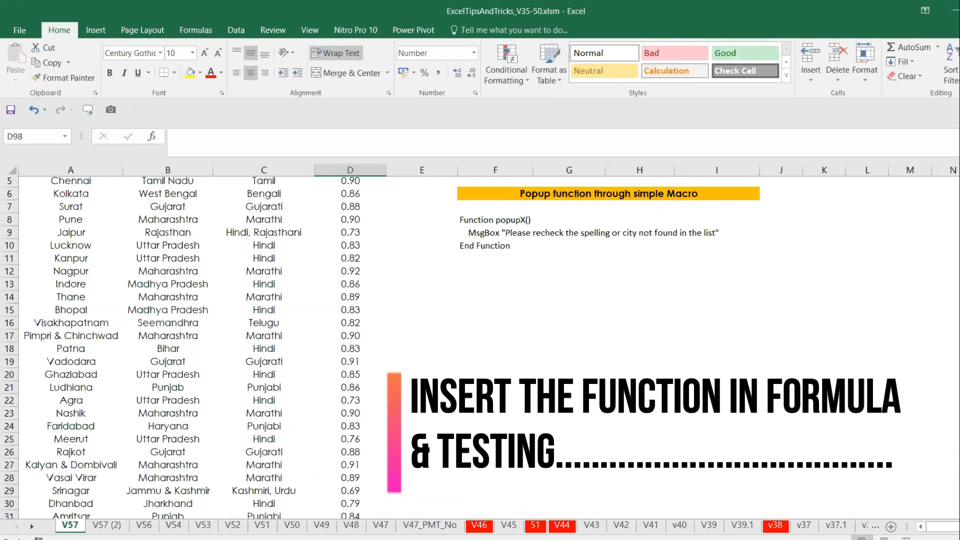
pyautogui.click(527, 216)
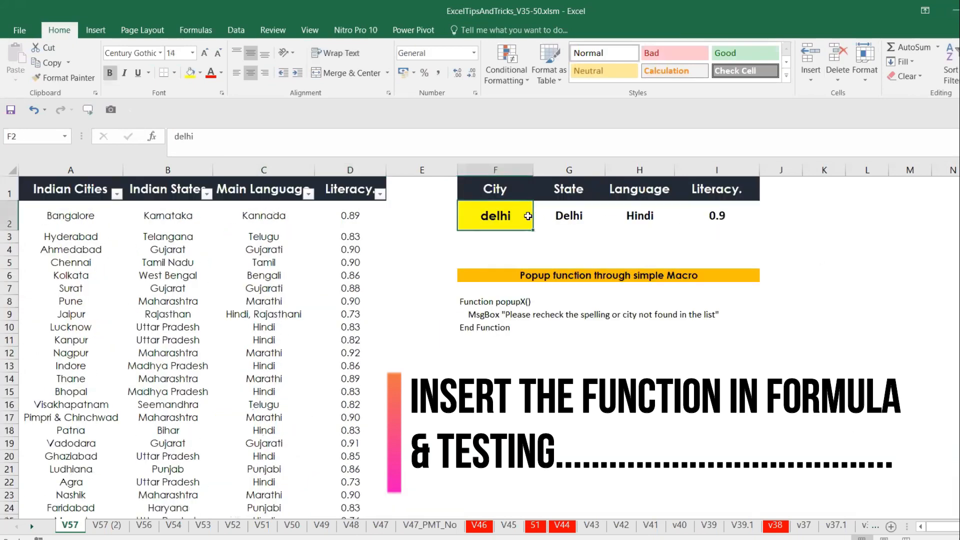
pyautogui.write('new city')
pyautogui.press('Return')
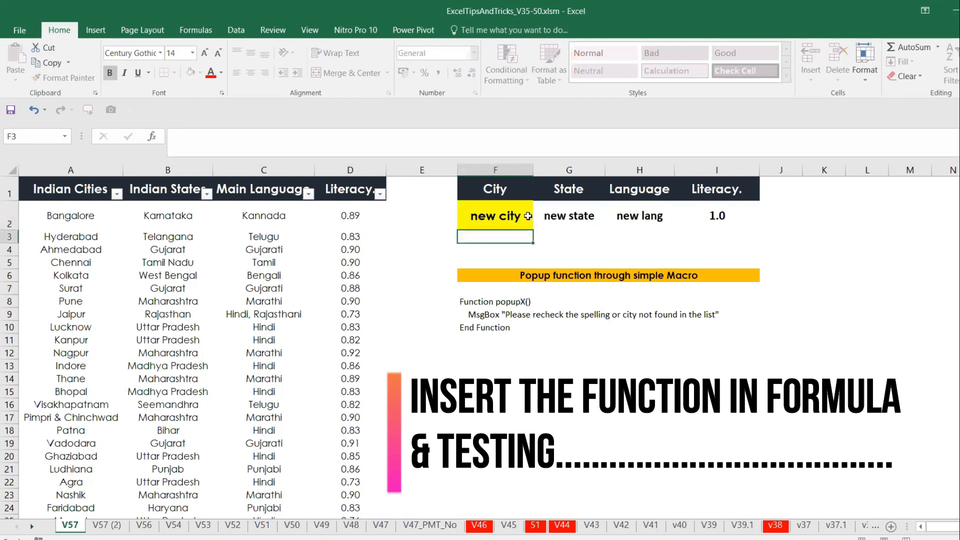
# - Test City cell F2 with the unlisted value city and dismiss the message box
pyautogui.click(528, 216)
pyautogui.write('c')
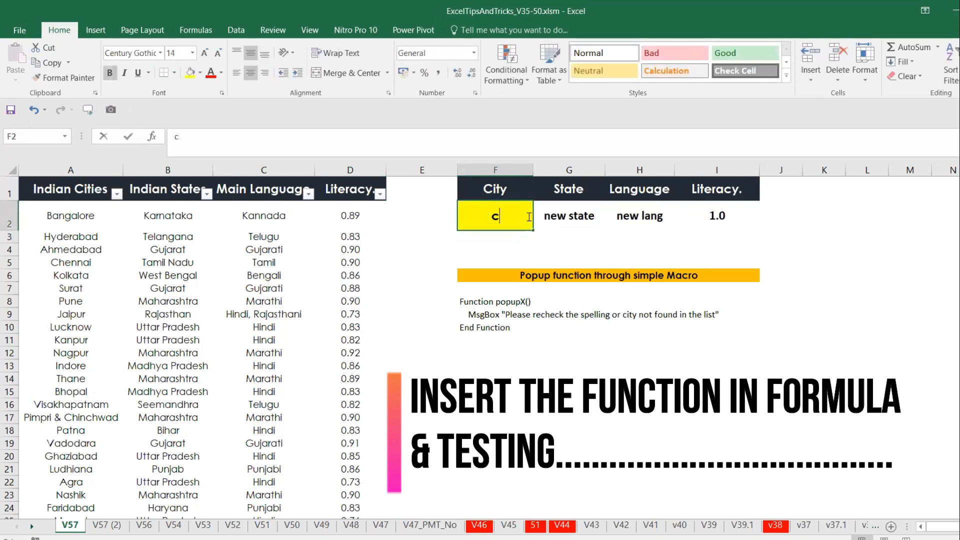
pyautogui.write('ity')
pyautogui.press('Return')
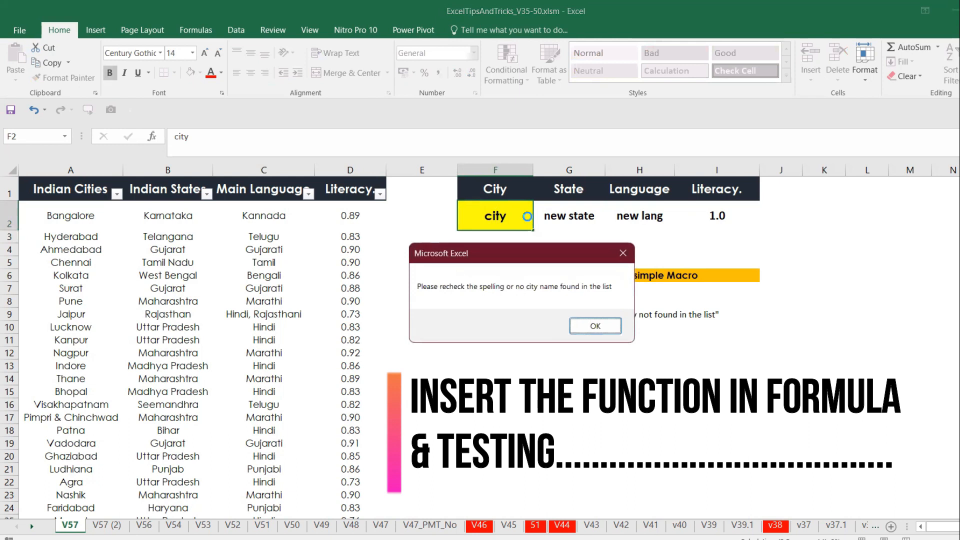
pyautogui.click(599, 323)
# - Test the popup by entering the misspelled city chenai in City cell F2
pyautogui.write('chen')
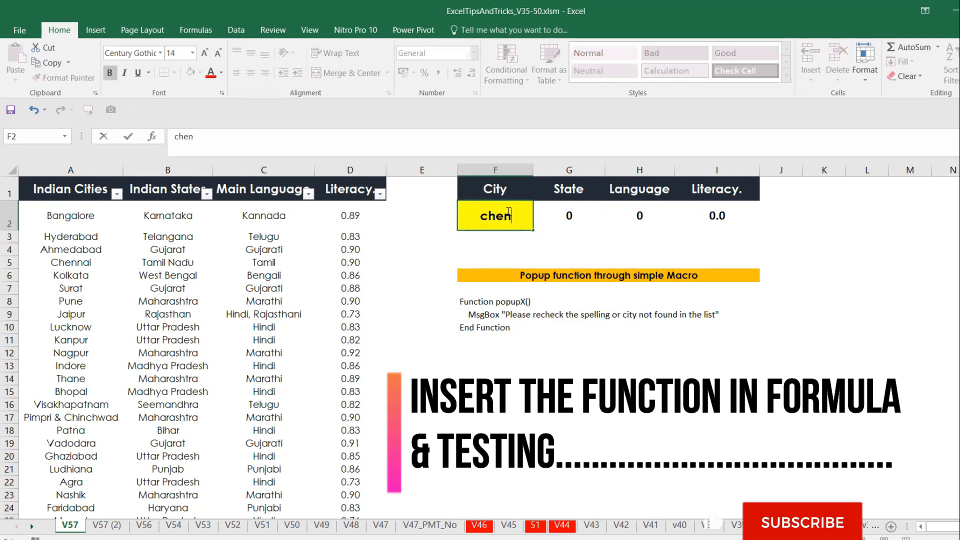
pyautogui.write('ai')
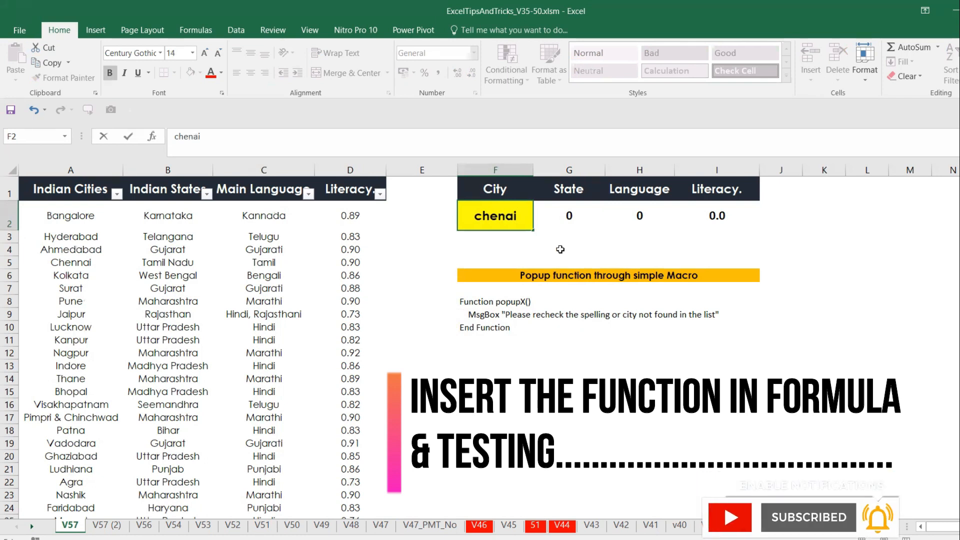
pyautogui.press('Return')
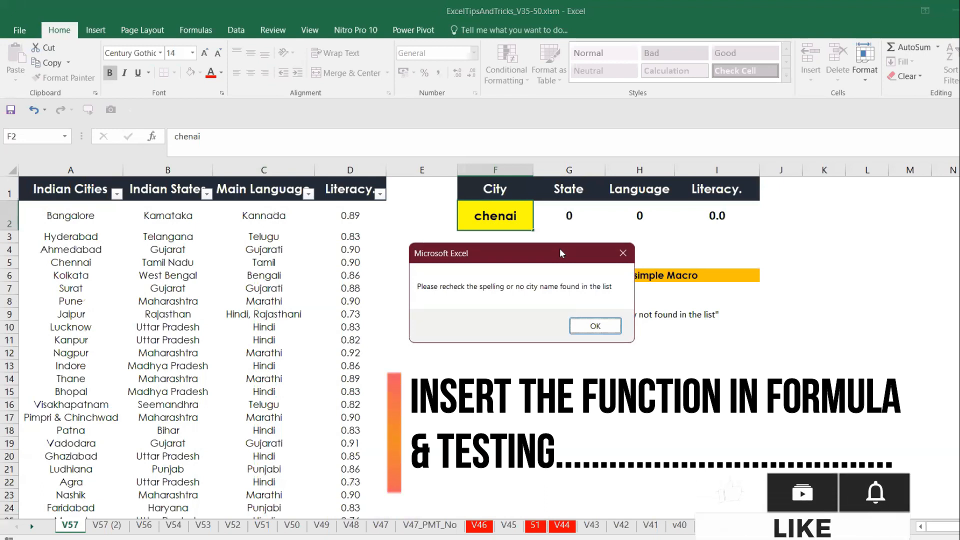